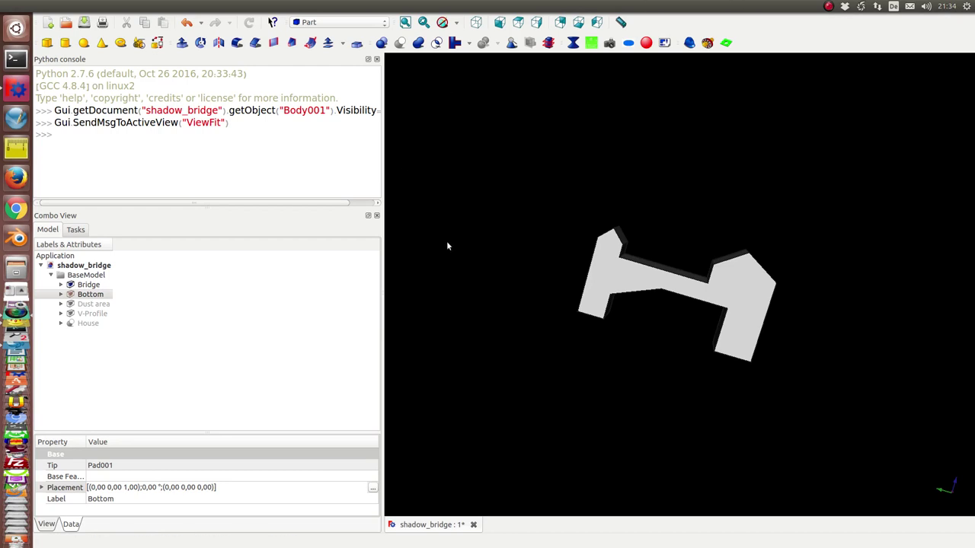
# Step: Make the Bottom body visible beneath the bridge
pyautogui.moveTo(442, 245); pyautogui.dragTo(591, 214, button='middle')
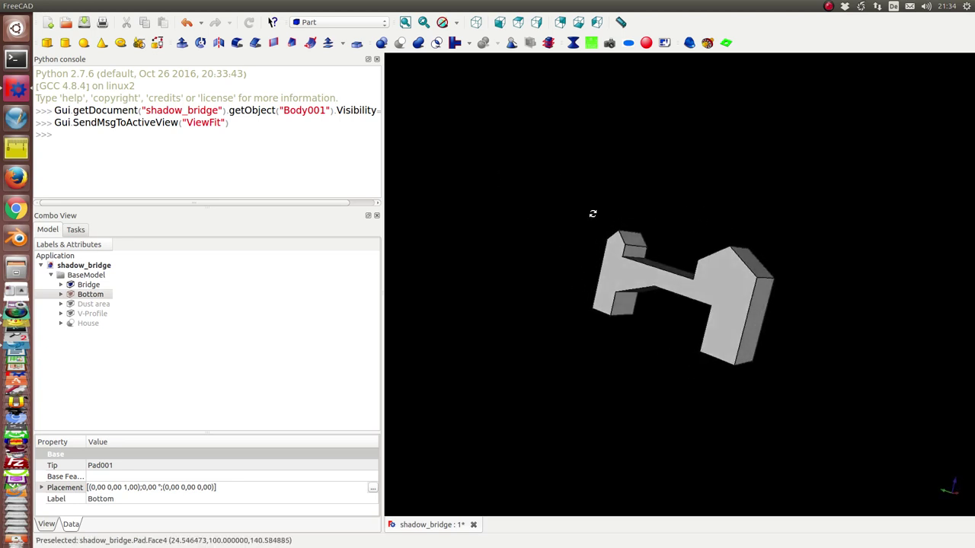
pyautogui.click(98, 294)
pyautogui.press('space')
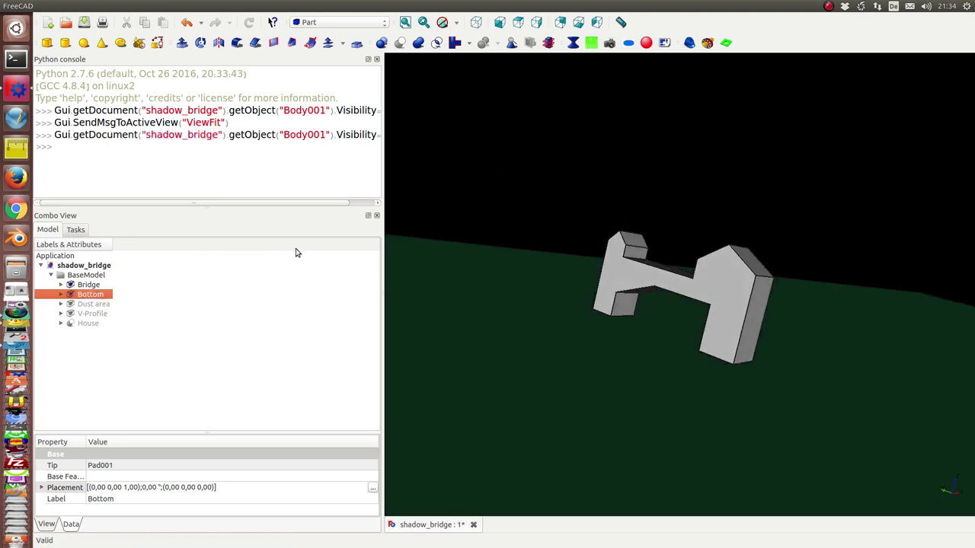
pyautogui.scroll(-3, 572, 163)
pyautogui.moveTo(572, 163); pyautogui.dragTo(564, 290, button='middle')
pyautogui.moveTo(616, 167); pyautogui.dragTo(726, 180, button='middle')
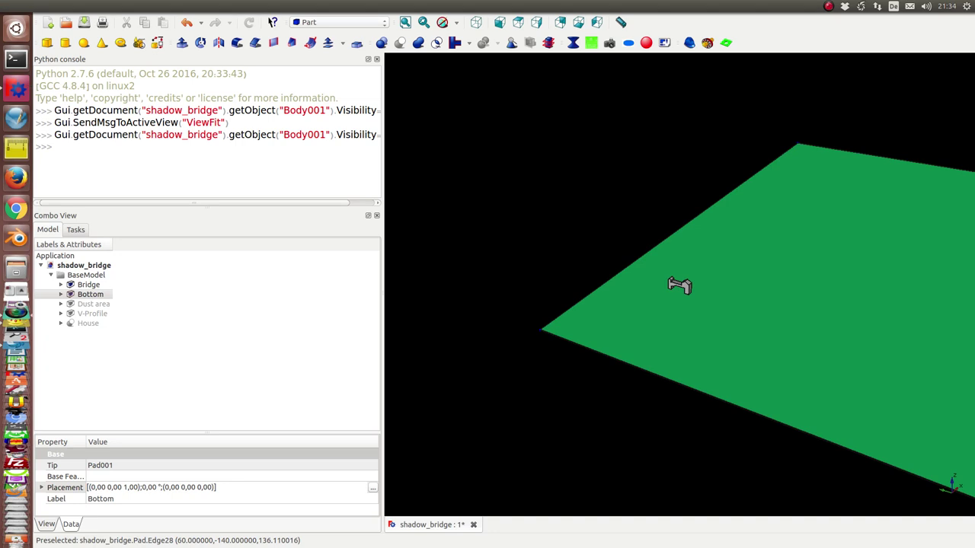
# Step: Run test2() in the Python console to generate point lights and perspective shadows of the bridge
pyautogui.click(149, 156)
pyautogui.write('test2(')
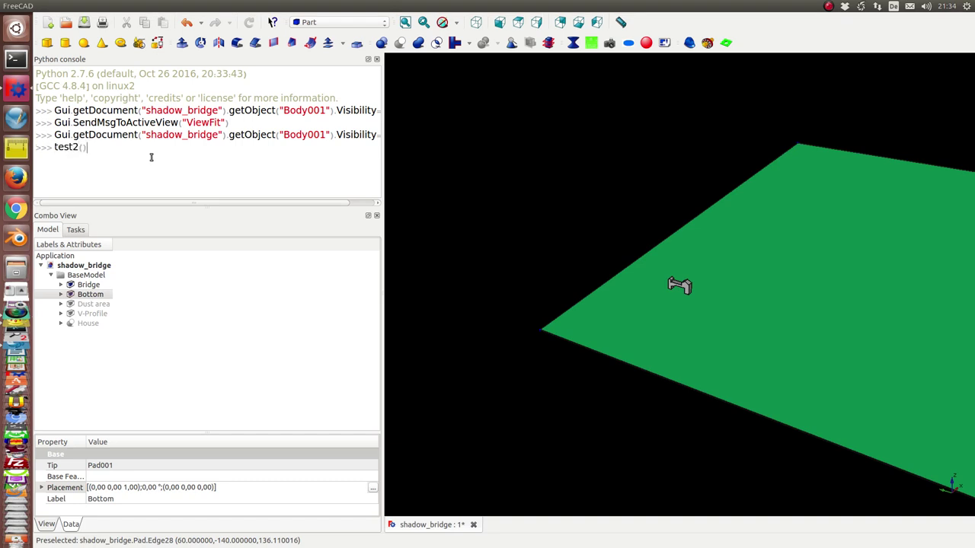
pyautogui.press('Return')
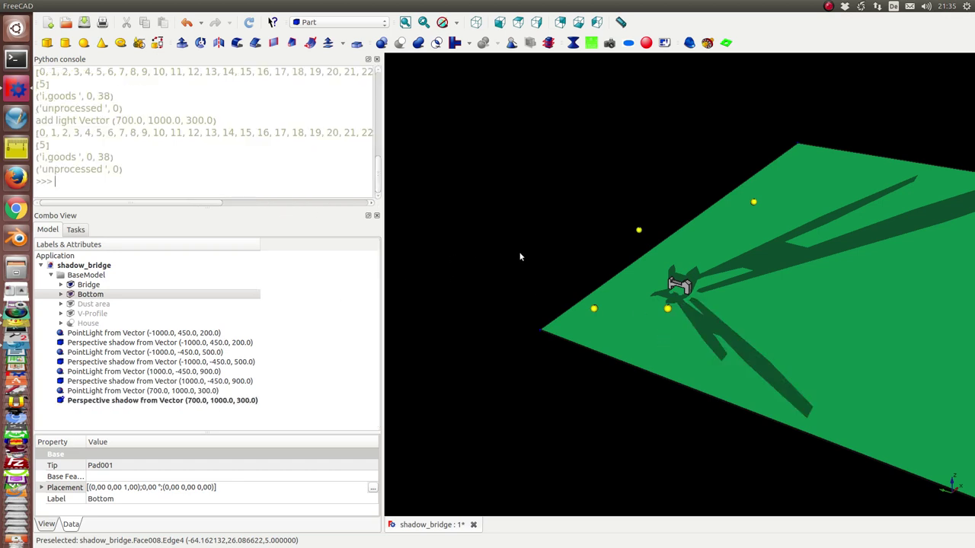
# Step: Hide all four generated point lights together with their perspective shadows
pyautogui.scroll(-3, 492, 218)
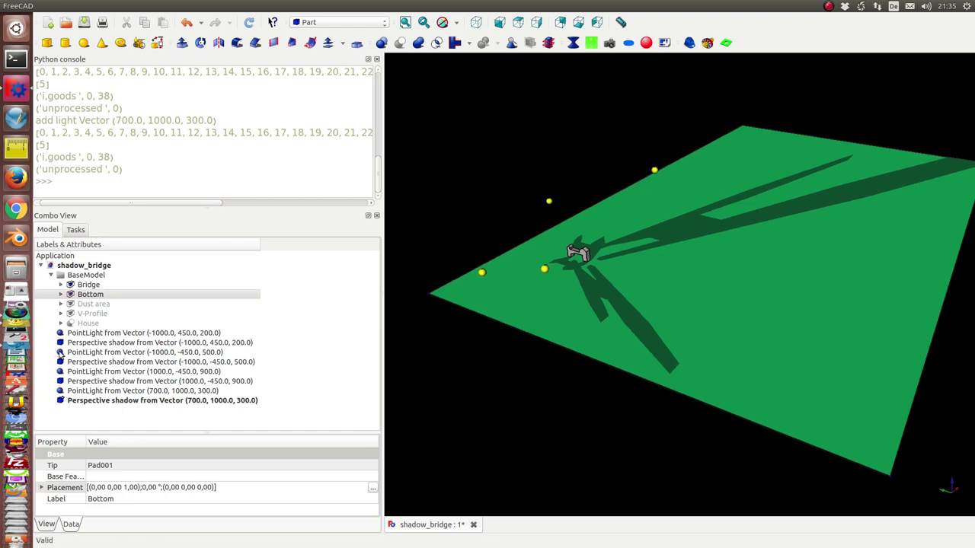
pyautogui.click(92, 333)
pyautogui.keyDown('shift'); pyautogui.click(106, 341); pyautogui.keyUp('shift')
pyautogui.hotkey('shift', 'Down')
pyautogui.hotkey('shift', 'Down')
pyautogui.hotkey('shift', 'Down')
pyautogui.hotkey('shift', 'Down')
pyautogui.hotkey('shift', 'Down')
pyautogui.hotkey('shift', 'Down')
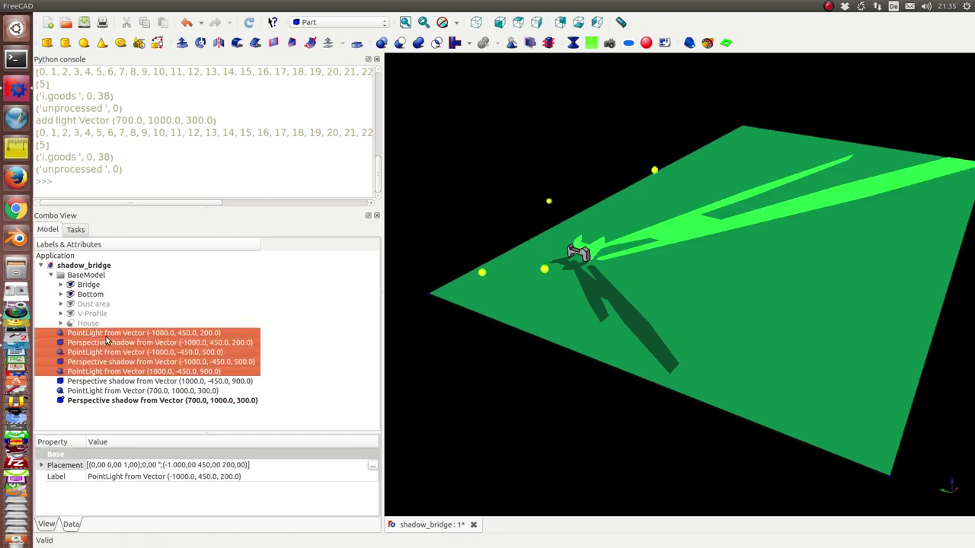
pyautogui.press('space')
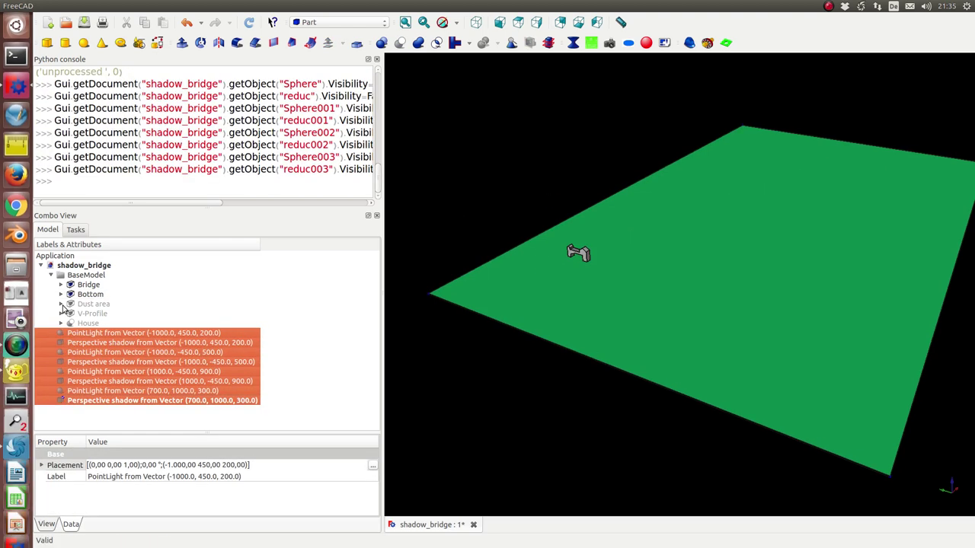
# Step: Show the point light from Vector (-1000, 450, 200) and its perspective shadow
pyautogui.click(117, 335)
pyautogui.press('space')
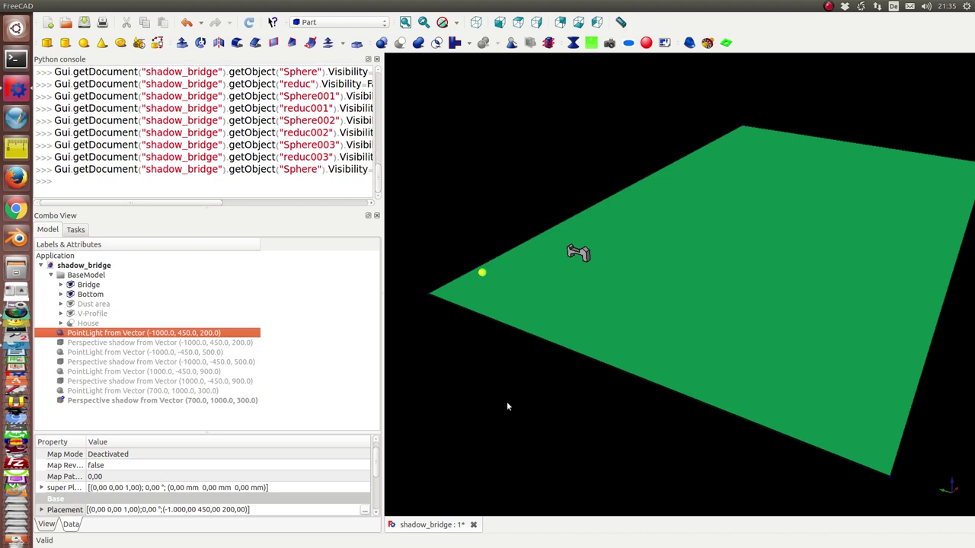
pyautogui.moveTo(507, 404); pyautogui.dragTo(620, 377, button='middle')
pyautogui.click(124, 344)
pyautogui.press('space')
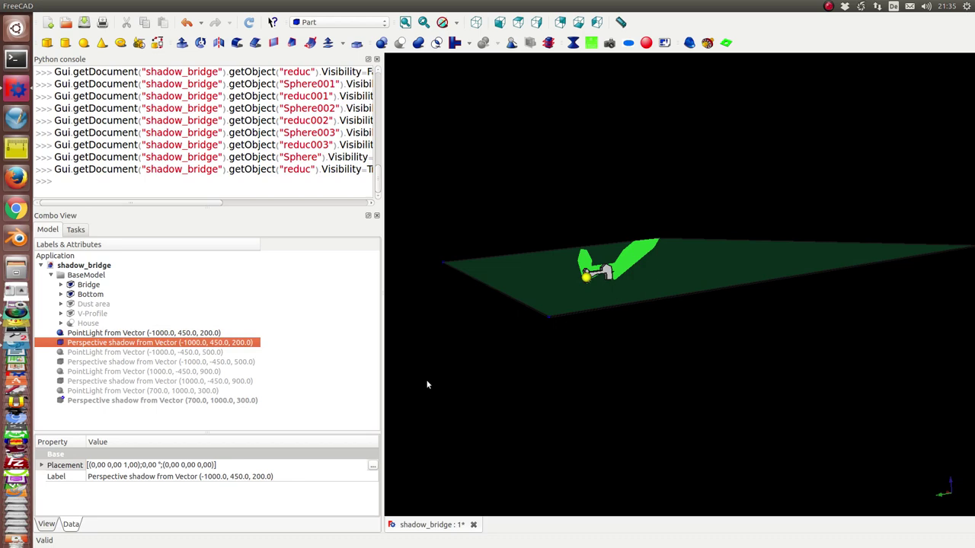
pyautogui.moveTo(430, 385); pyautogui.dragTo(528, 384, button='middle')
pyautogui.moveTo(698, 355); pyautogui.dragTo(497, 383, button='middle')
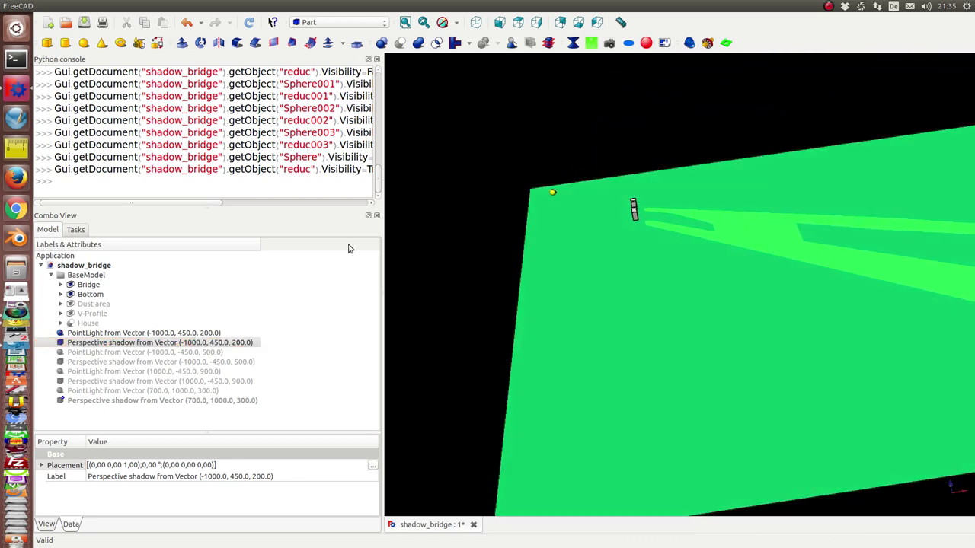
# Step: Show the point light from Vector (-1000, -450, 500) and its perspective shadow
pyautogui.click(149, 353)
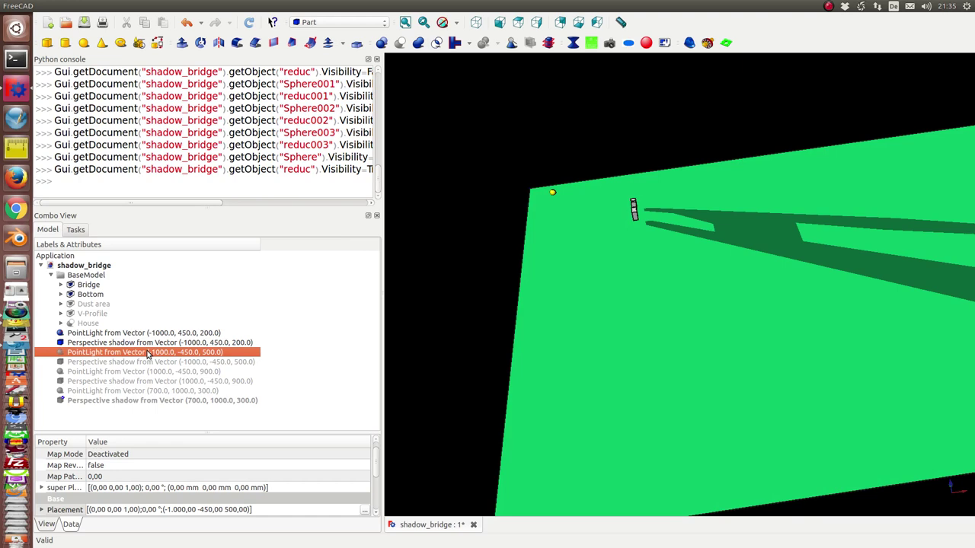
pyautogui.press('space')
pyautogui.click(148, 363)
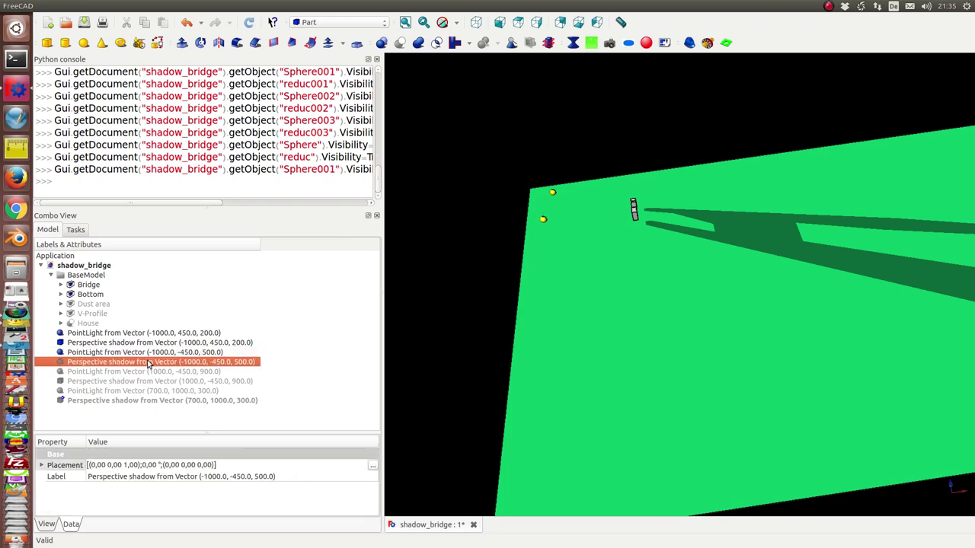
pyautogui.press('space')
pyautogui.click(424, 342)
pyautogui.moveTo(424, 342); pyautogui.dragTo(747, 366, button='middle')
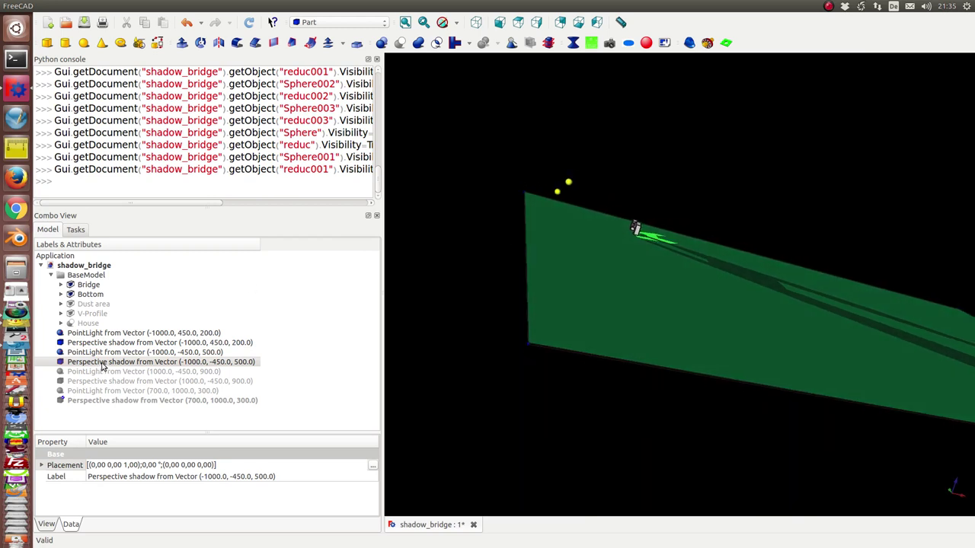
# Step: Hide the point light from Vector (-1000, 450, 200) to identify the remaining light's shadow, and show it again
pyautogui.click(97, 333)
pyautogui.press('space')
pyautogui.moveTo(414, 222); pyautogui.dragTo(407, 252, button='middle')
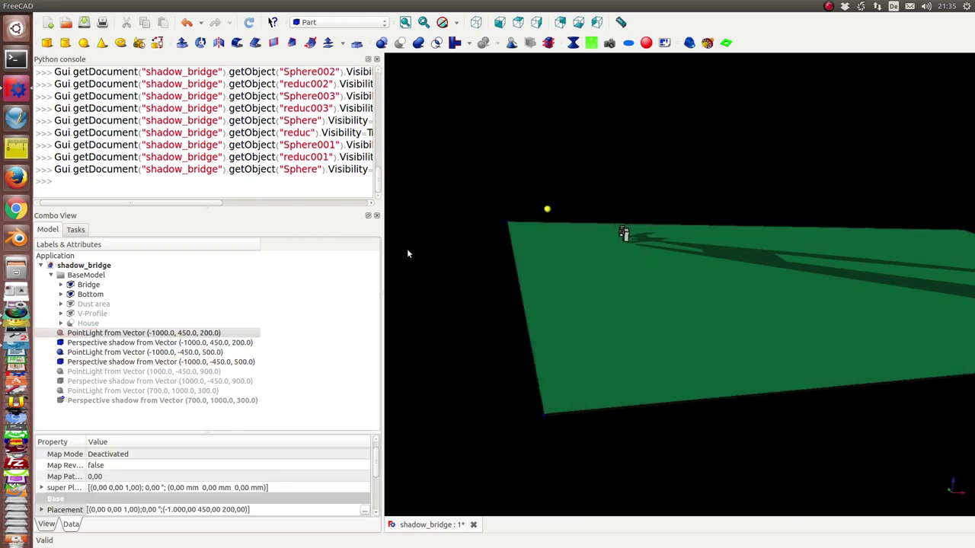
pyautogui.moveTo(683, 229); pyautogui.dragTo(632, 225, button='middle')
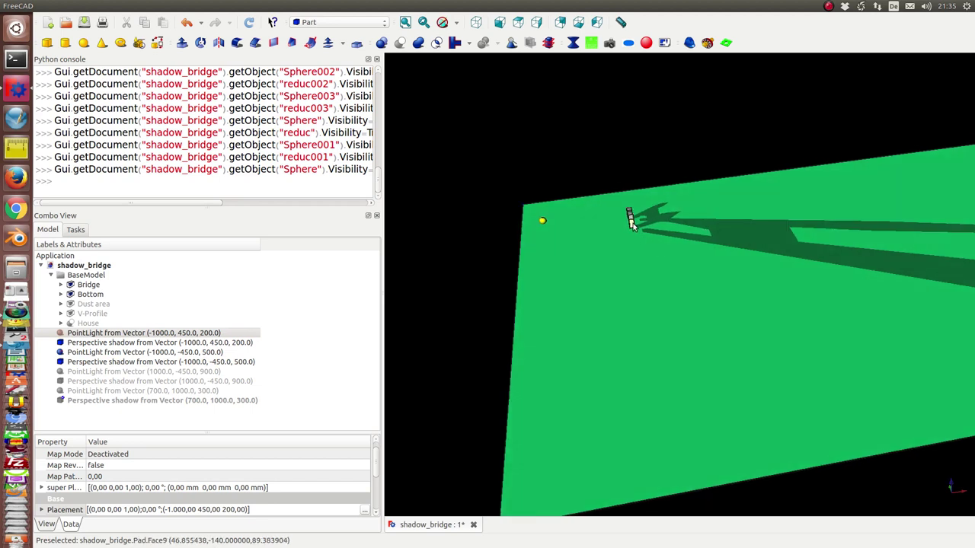
pyautogui.click(73, 334)
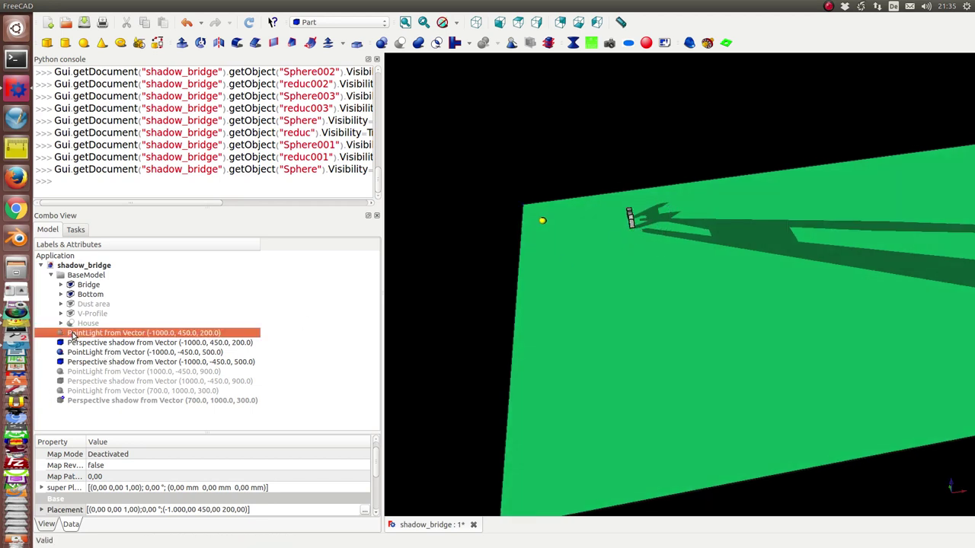
pyautogui.press('space')
# Step: Show the point light from Vector (1000, -450, 900) and its perspective shadow
pyautogui.click(92, 371)
pyautogui.press('space')
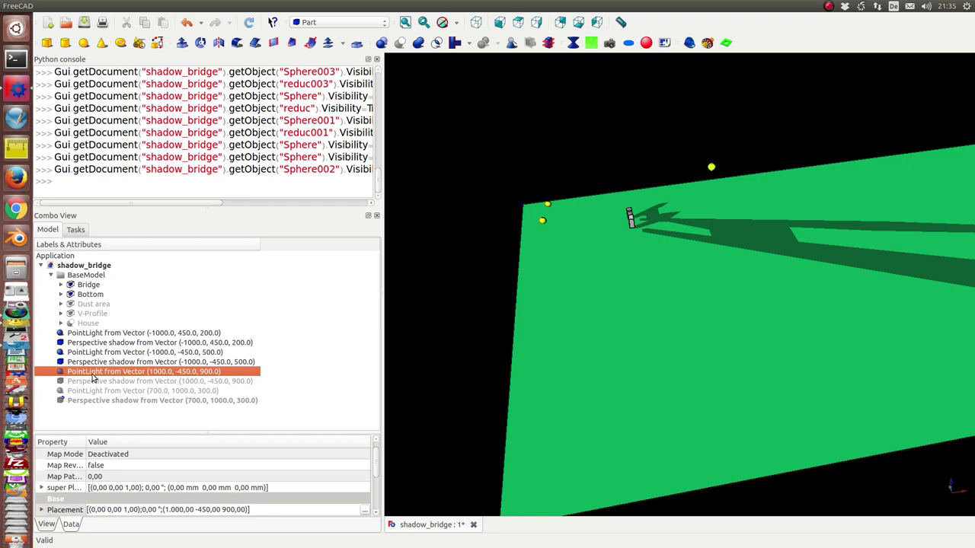
pyautogui.click(96, 382)
pyautogui.press('space')
pyautogui.moveTo(430, 200); pyautogui.dragTo(505, 278, button='middle')
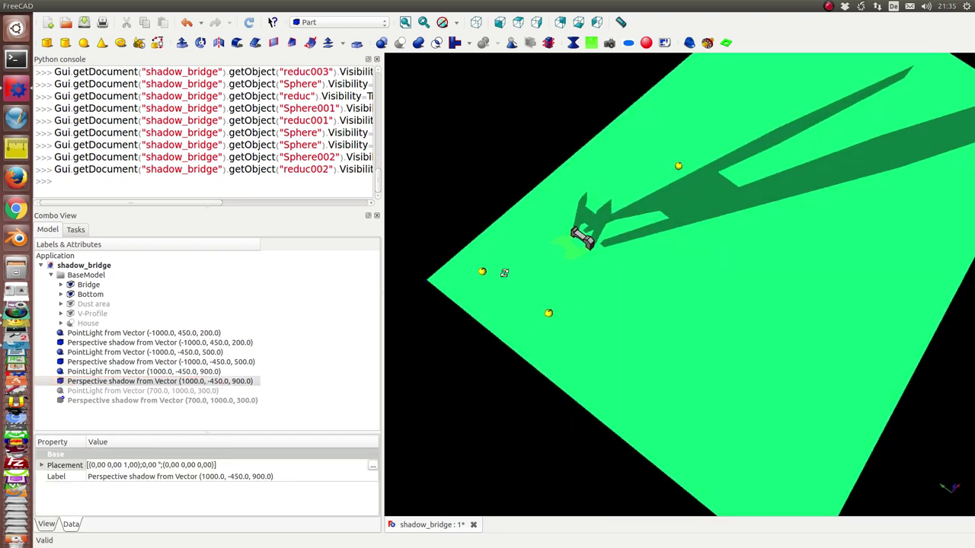
# Step: Show the point light from Vector (700, 1000, 300) and its perspective shadow
pyautogui.click(175, 391)
pyautogui.press('space')
pyautogui.click(181, 402)
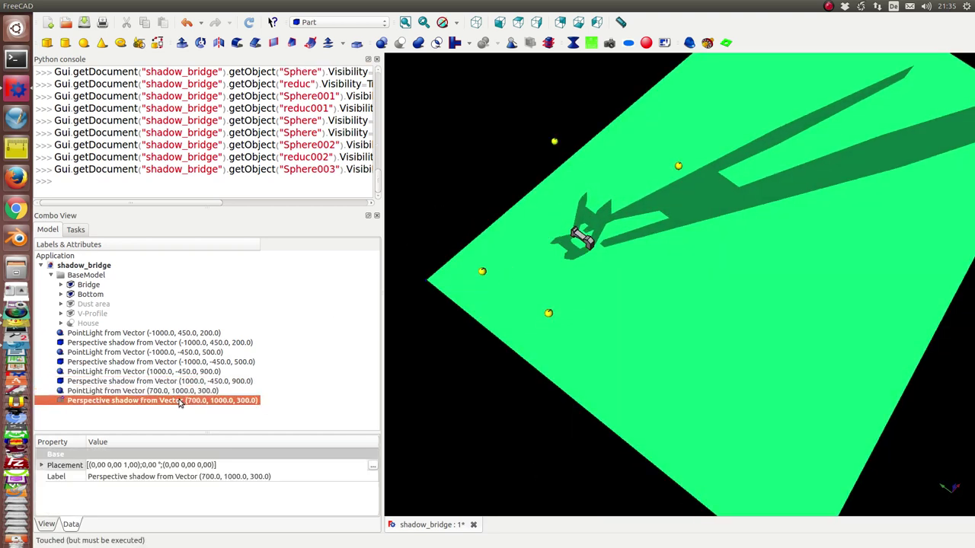
pyautogui.press('space')
pyautogui.click(452, 416)
pyautogui.moveTo(455, 411); pyautogui.dragTo(563, 395, button='middle')
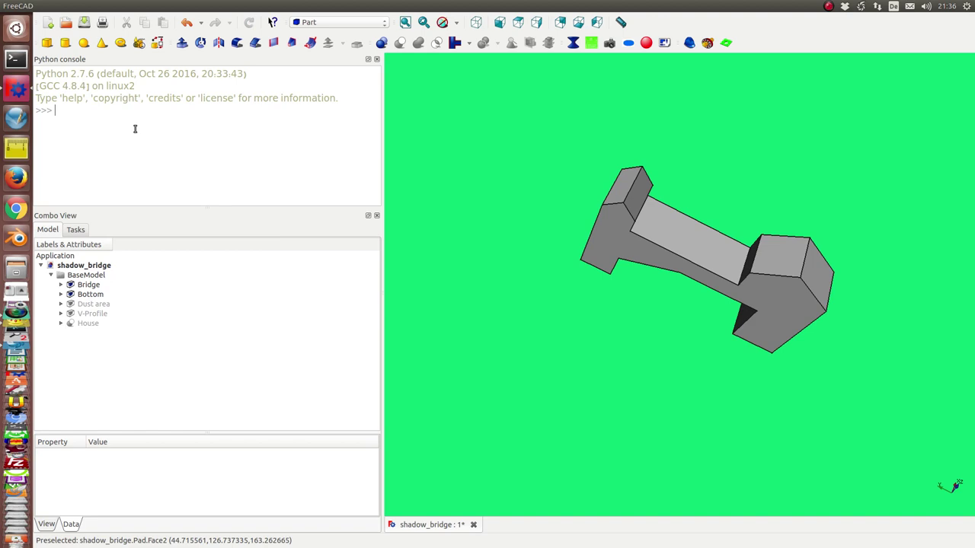
# Step: Run test3() in the Python console to generate parallel shadows of the bridge
pyautogui.write('test3(')
pyautogui.press('Return')
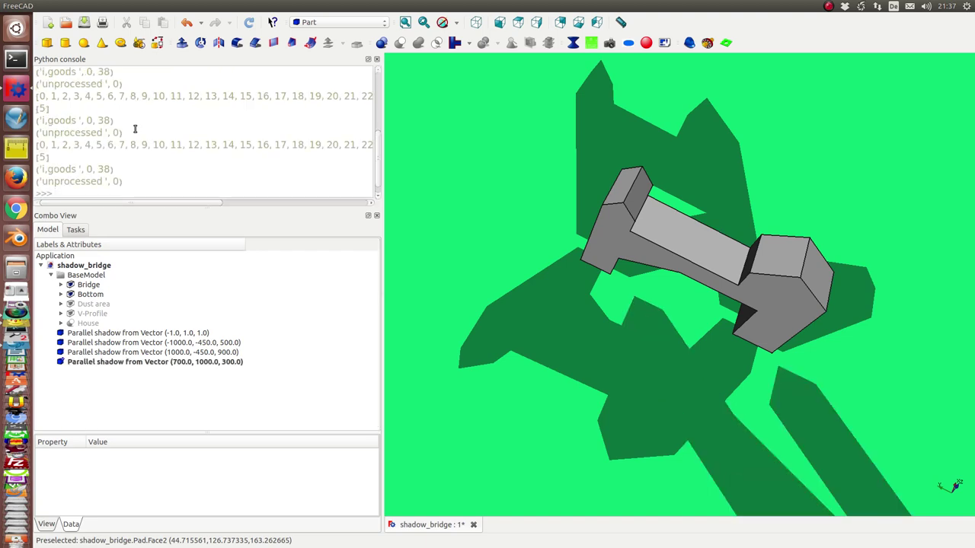
# Step: Hide the parallel shadows from Vectors (-1, 1, 1), (-1000, -450, 500) and (1000, -450, 900)
pyautogui.click(116, 334)
pyautogui.click(538, 293)
pyautogui.moveTo(538, 293)
pyautogui.mouseDown(button='middle')
pyautogui.moveTo(542, 237)
pyautogui.moveTo(543, 282)
pyautogui.mouseUp(button='middle')
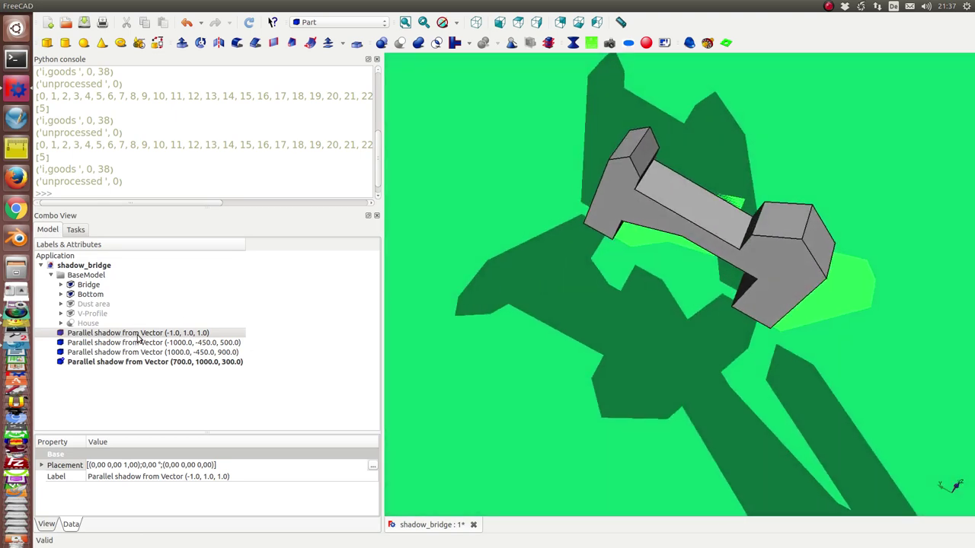
pyautogui.press('space')
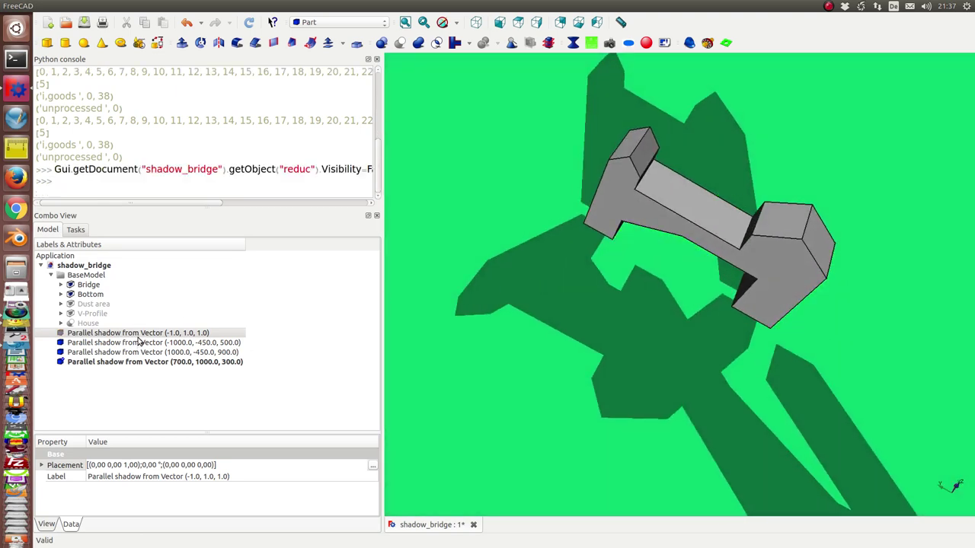
pyautogui.click(136, 343)
pyautogui.press('space')
pyautogui.click(138, 353)
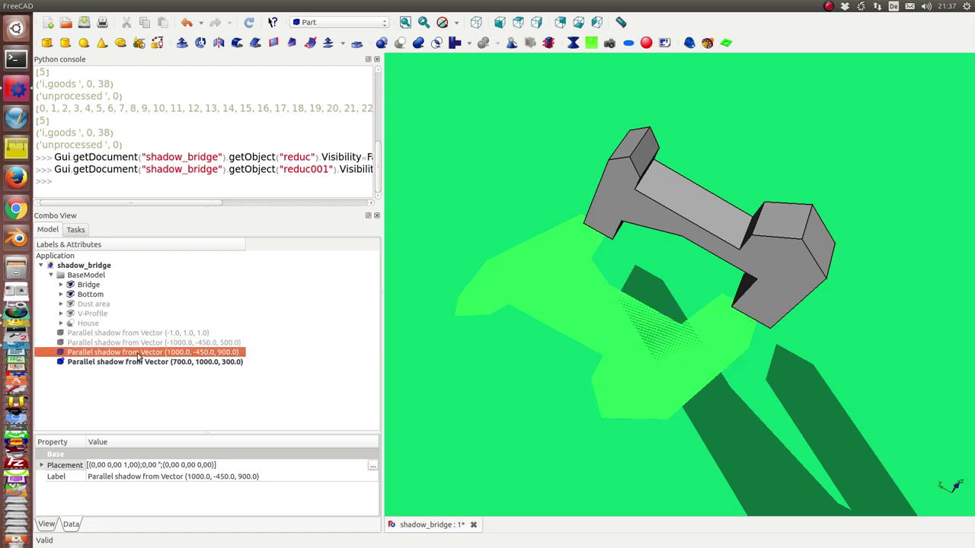
pyautogui.press('space')
pyautogui.scroll(-2, 467, 379)
pyautogui.scroll(-3, 494, 401)
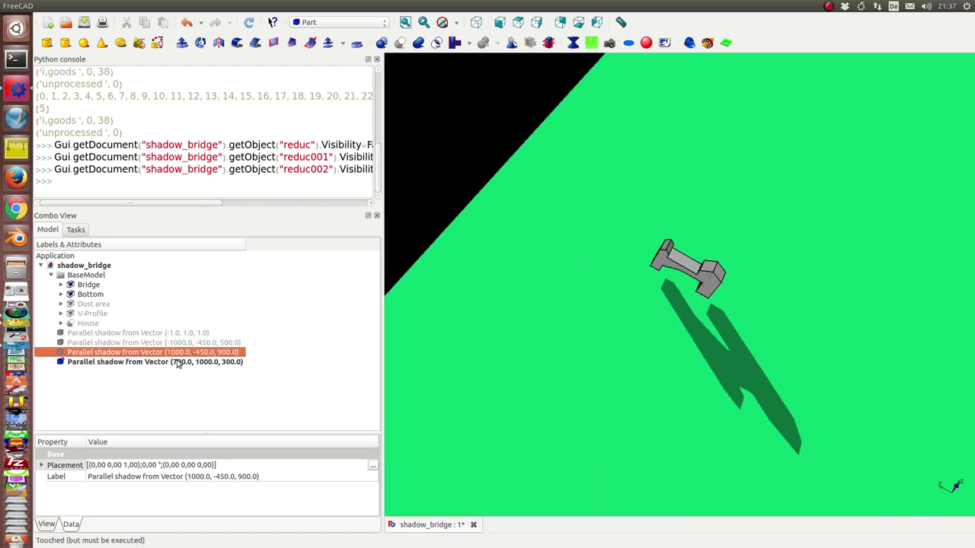
# Step: Show the parallel shadow from Vector (-1000, -450, 500) again and hide the Bridge body
pyautogui.click(153, 343)
pyautogui.press('space')
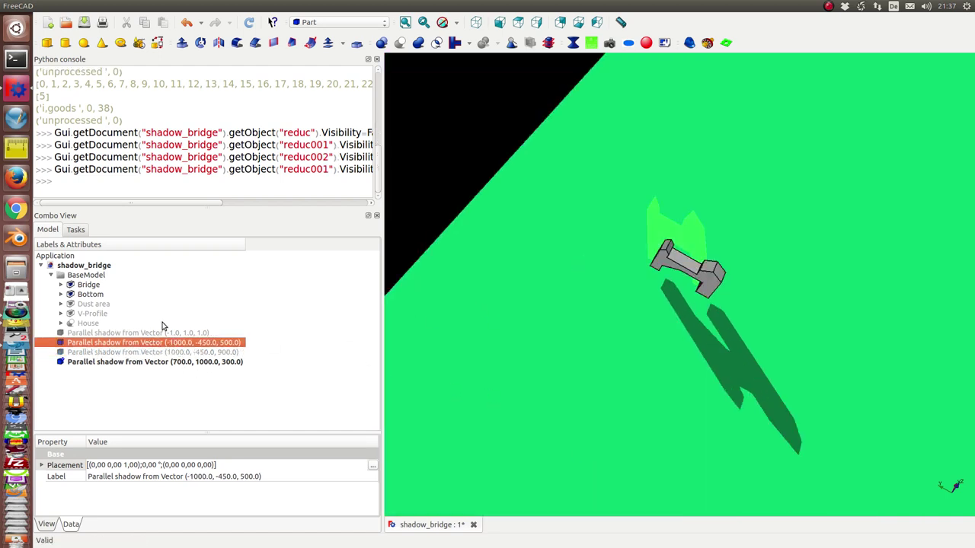
pyautogui.click(94, 287)
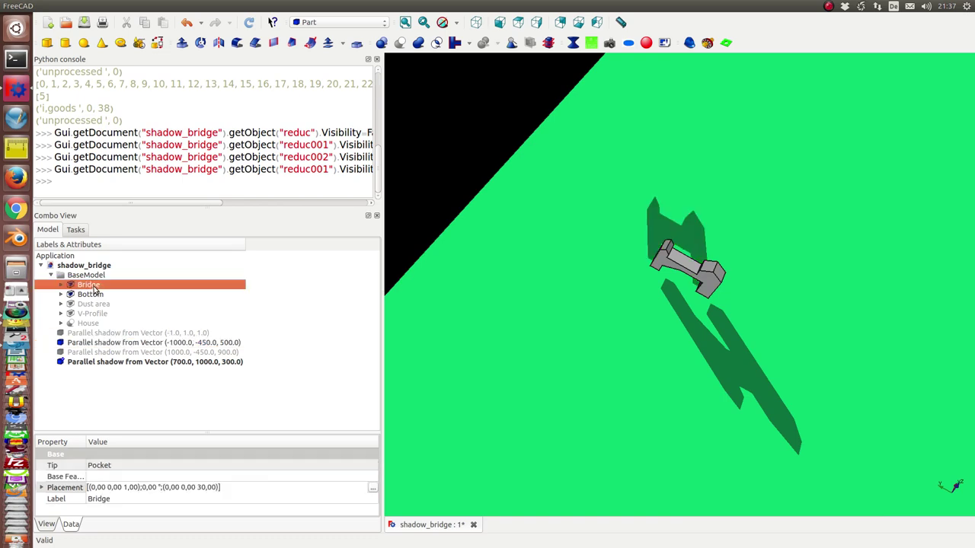
pyautogui.press('space')
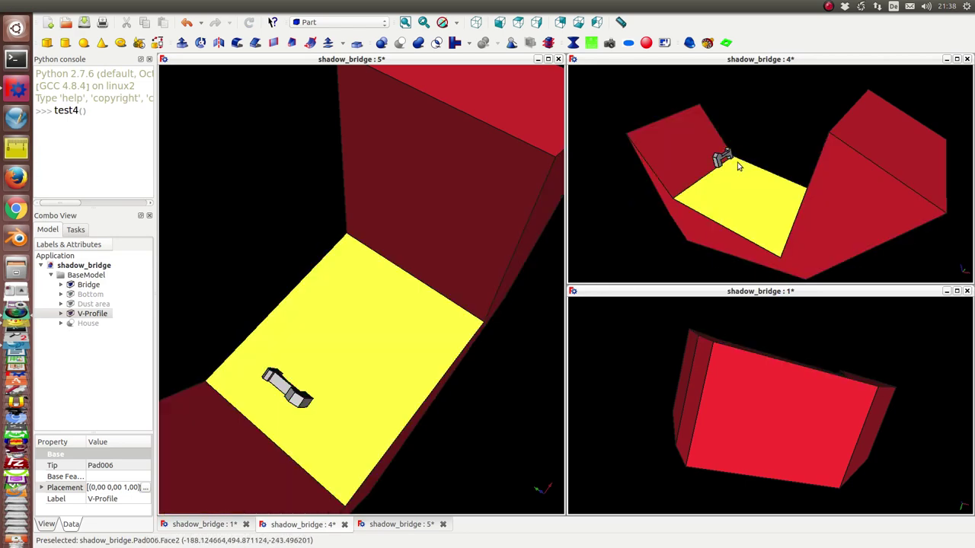
# Step: Run test4() in the Python console to cast the bridge's shadows onto the V-Profile
pyautogui.moveTo(755, 135); pyautogui.dragTo(794, 112, button='middle')
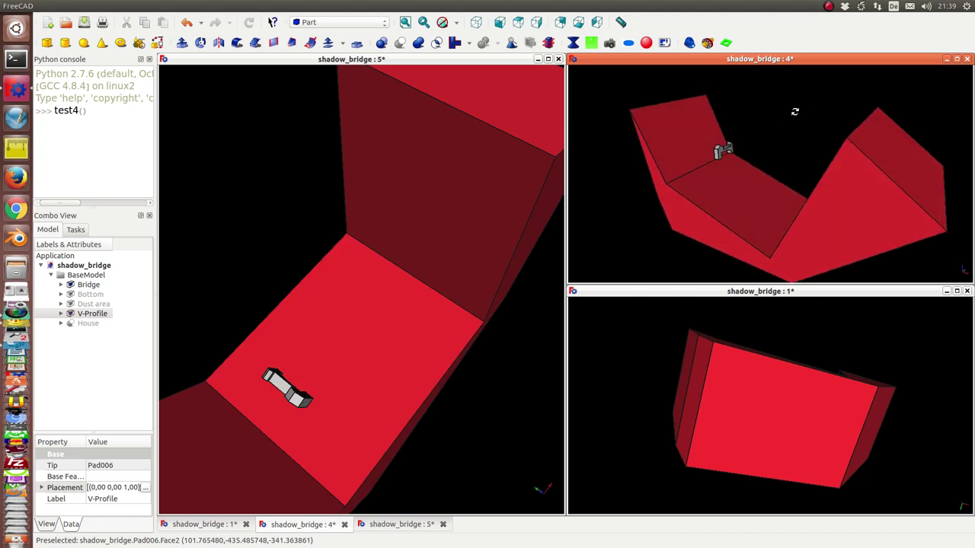
pyautogui.moveTo(611, 181); pyautogui.dragTo(671, 167, button='middle')
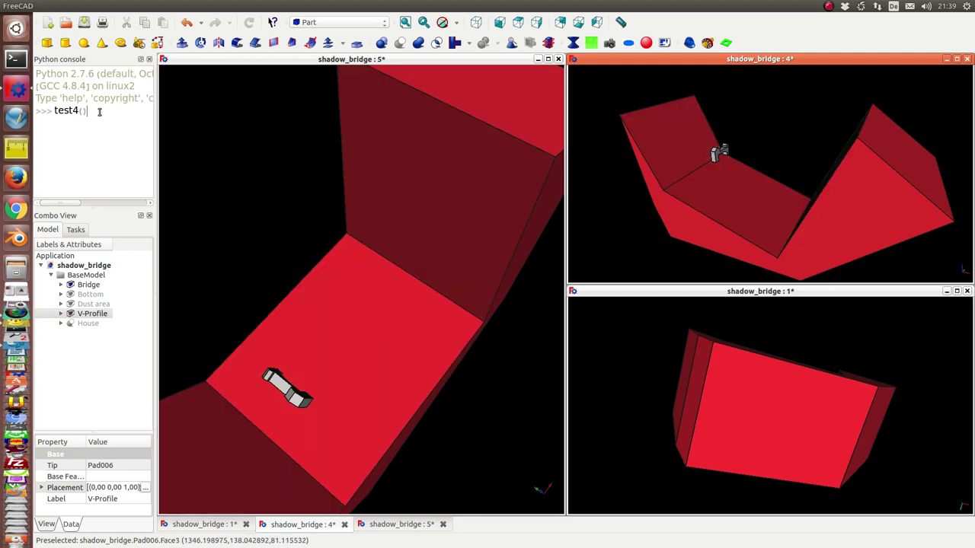
pyautogui.press('Return')
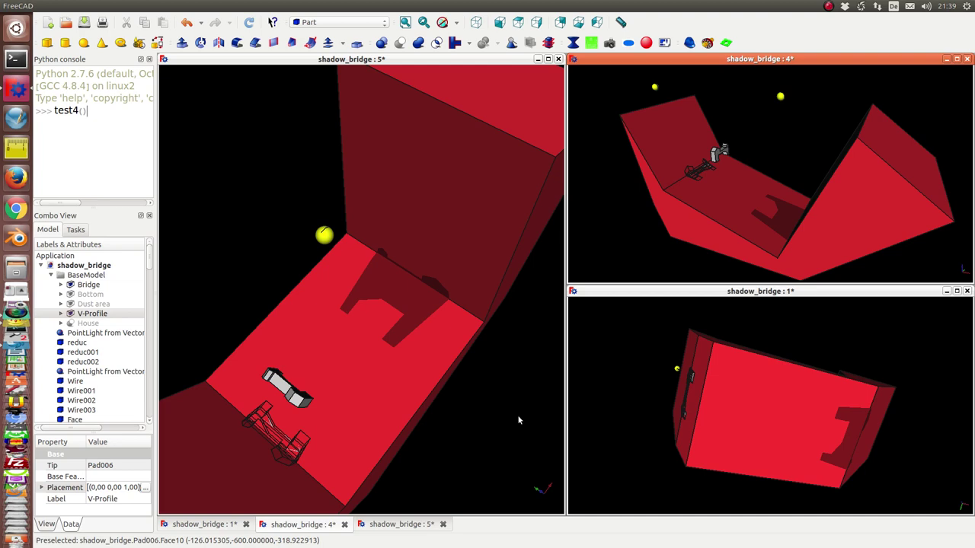
pyautogui.press('Return')
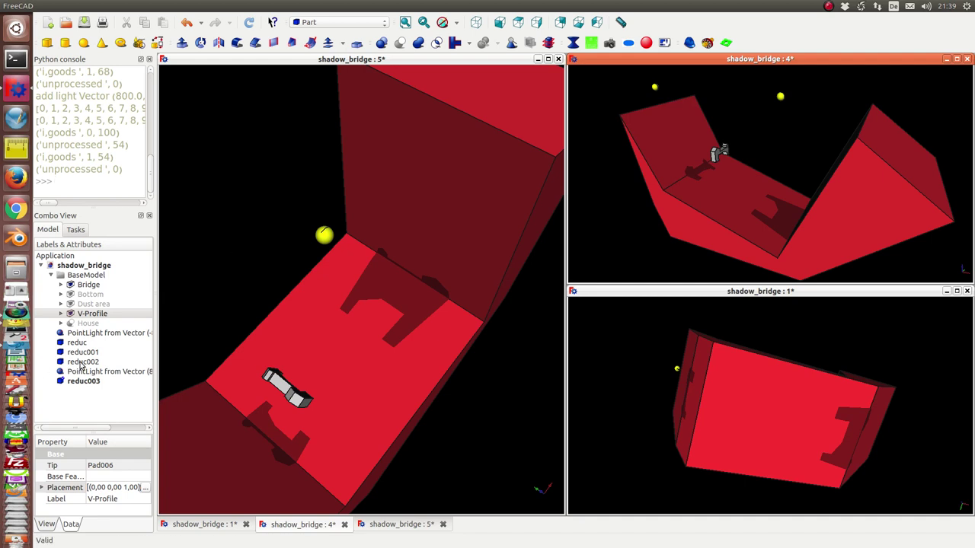
# Step: Hide the first point light and its shadow objects reduc, reduc001 and reduc002
pyautogui.click(87, 334)
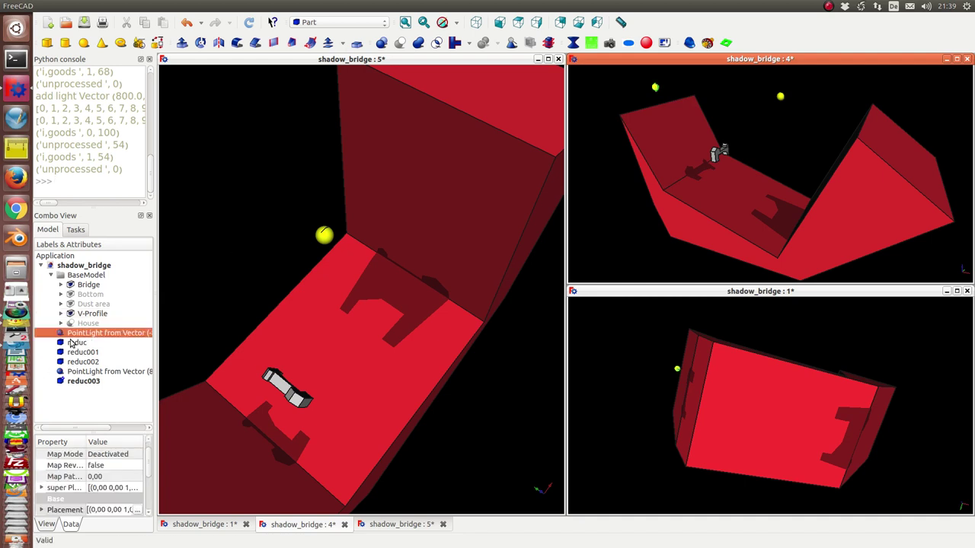
pyautogui.hotkey('shift', 'Down')
pyautogui.hotkey('shift', 'Down')
pyautogui.hotkey('shift', 'Down')
pyautogui.press('space')
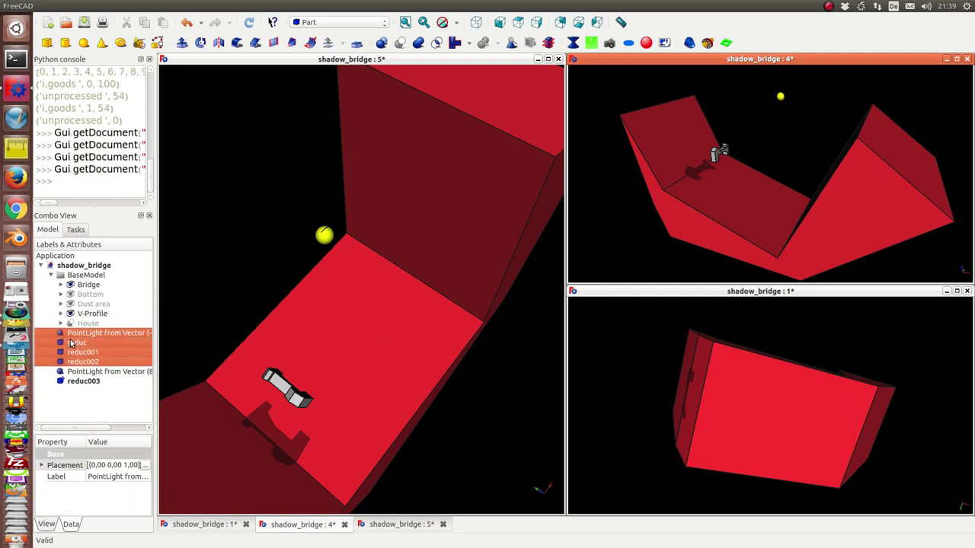
# Step: Hide the second point light and its shadow object reduc003
pyautogui.moveTo(251, 289); pyautogui.dragTo(266, 196)
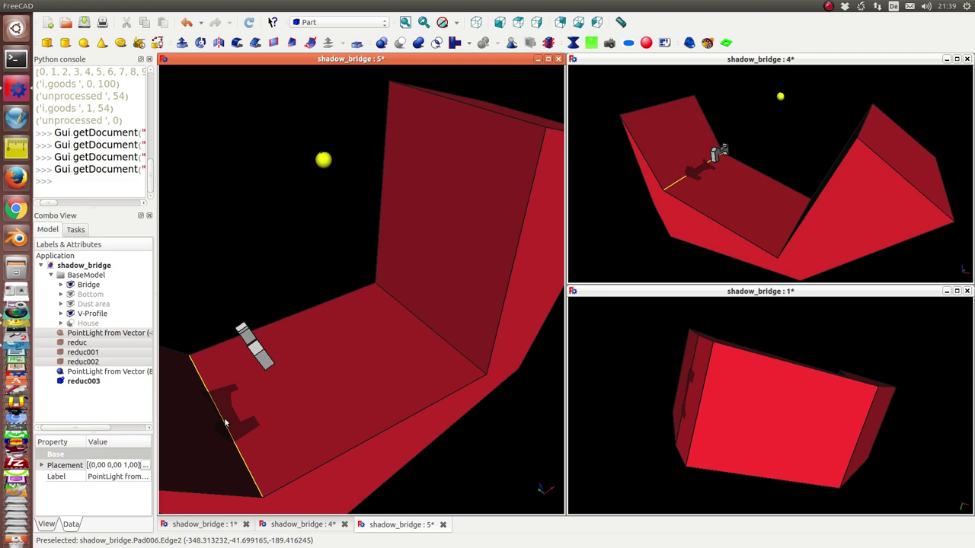
pyautogui.moveTo(638, 393); pyautogui.dragTo(790, 390)
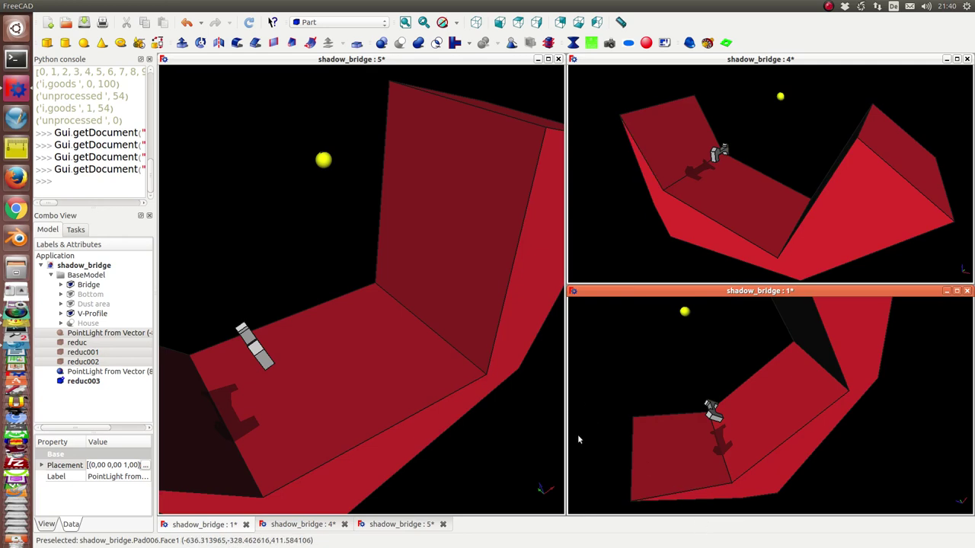
pyautogui.moveTo(495, 451); pyautogui.dragTo(435, 441)
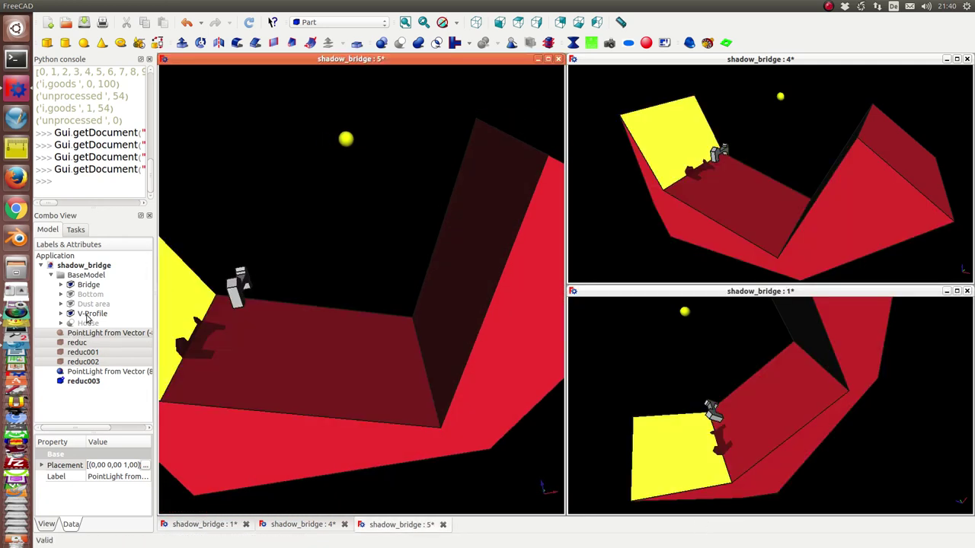
pyautogui.click(95, 373)
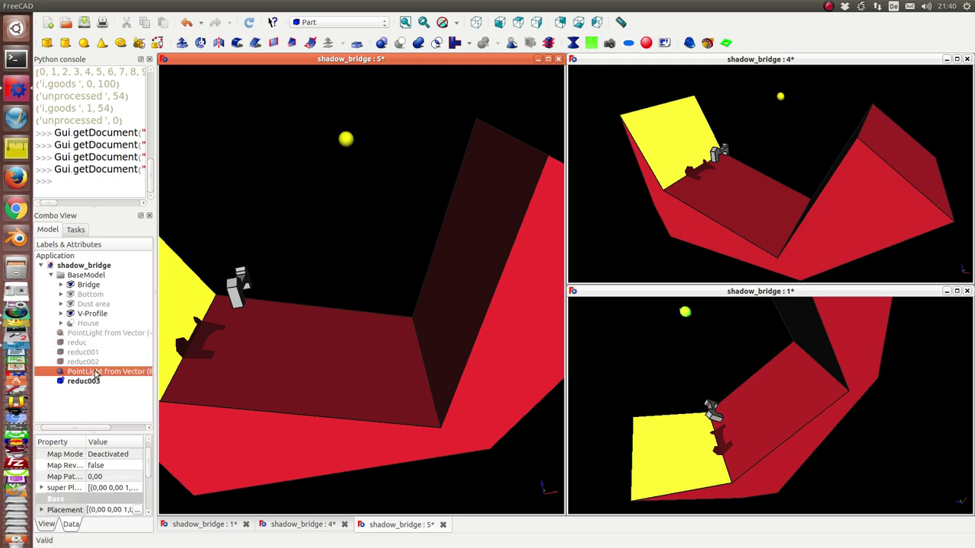
pyautogui.click(85, 381)
pyautogui.press('space')
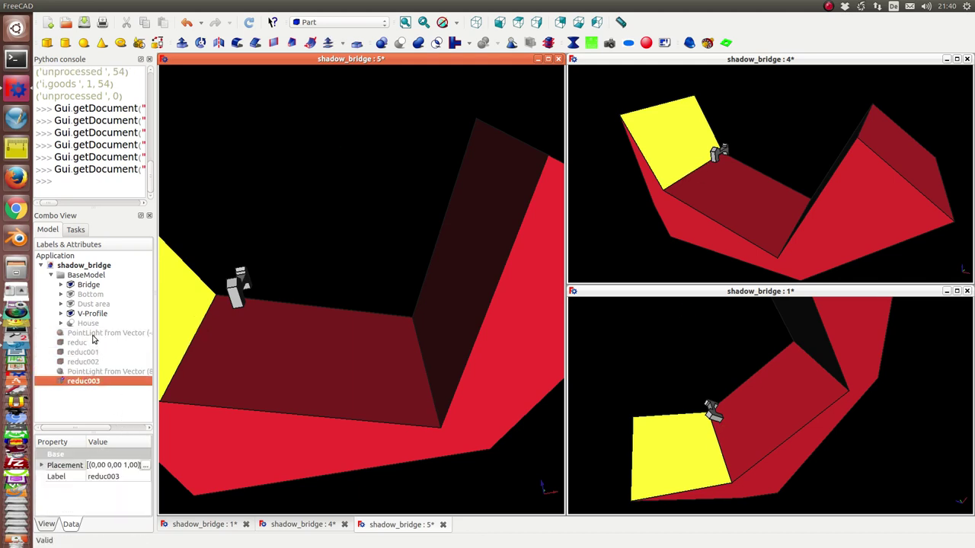
# Step: Show the first point light and its shadow object reduc002 on the V-Profile
pyautogui.click(120, 333)
pyautogui.press('space')
pyautogui.scroll(-4, 351, 167)
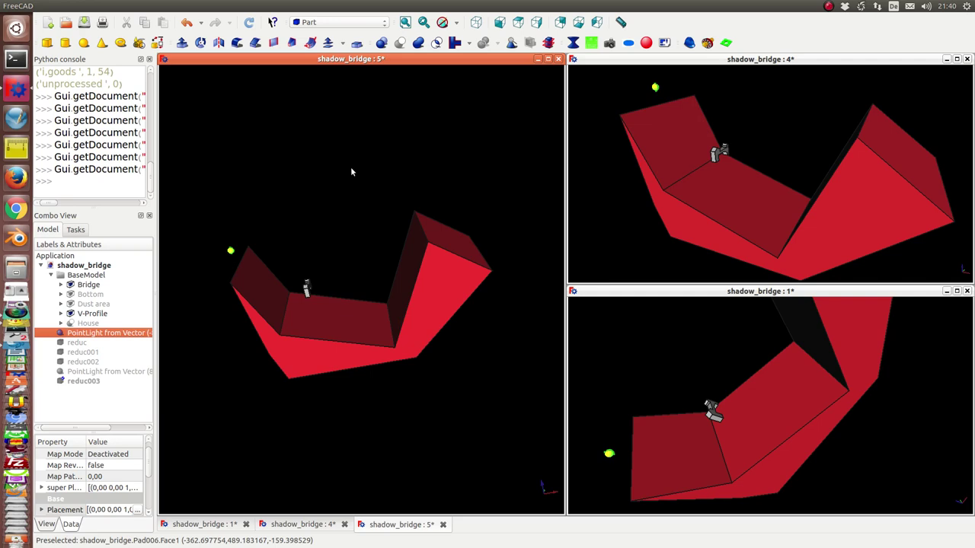
pyautogui.click(87, 362)
pyautogui.press('space')
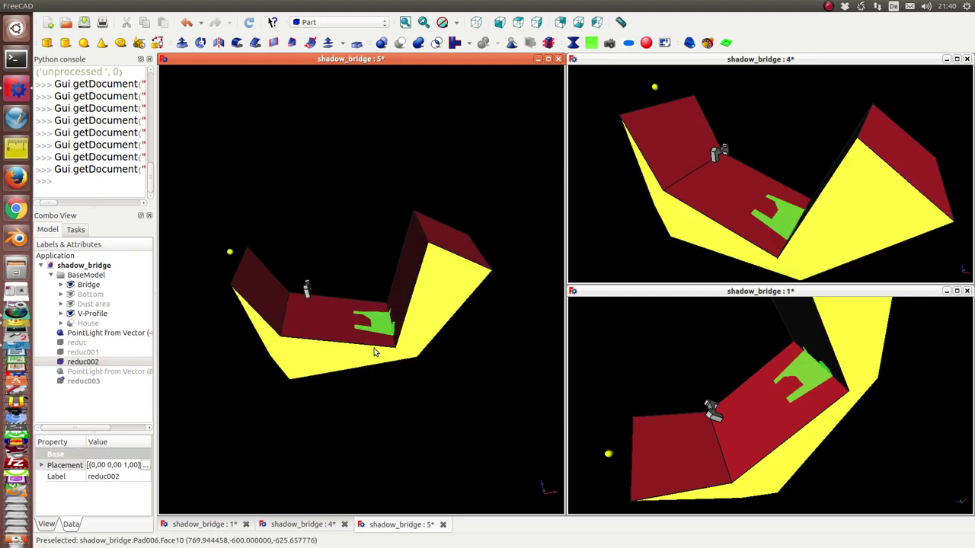
# Step: Hide the shadow object reduc002 and show reduc in its place
pyautogui.moveTo(374, 352); pyautogui.dragTo(445, 433, button='middle')
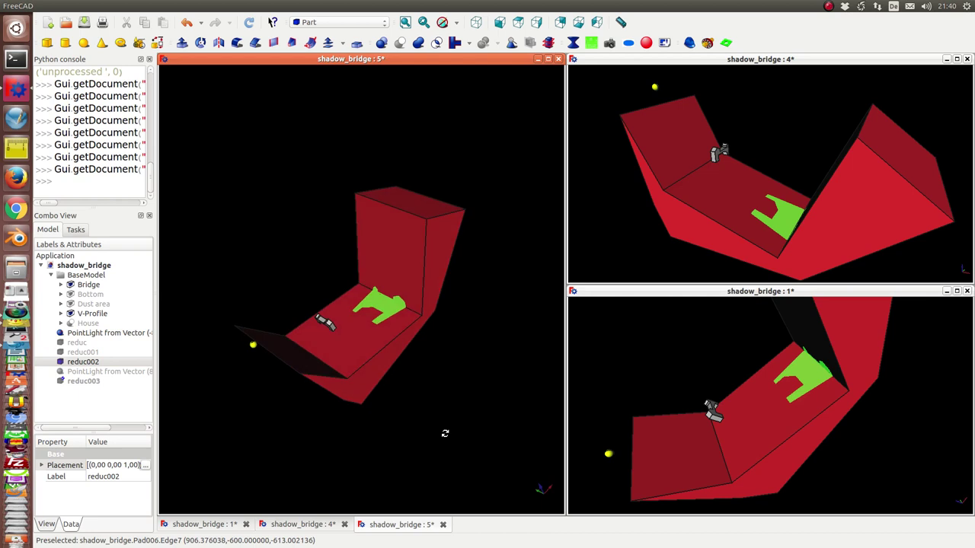
pyautogui.click(107, 361)
pyautogui.press('space')
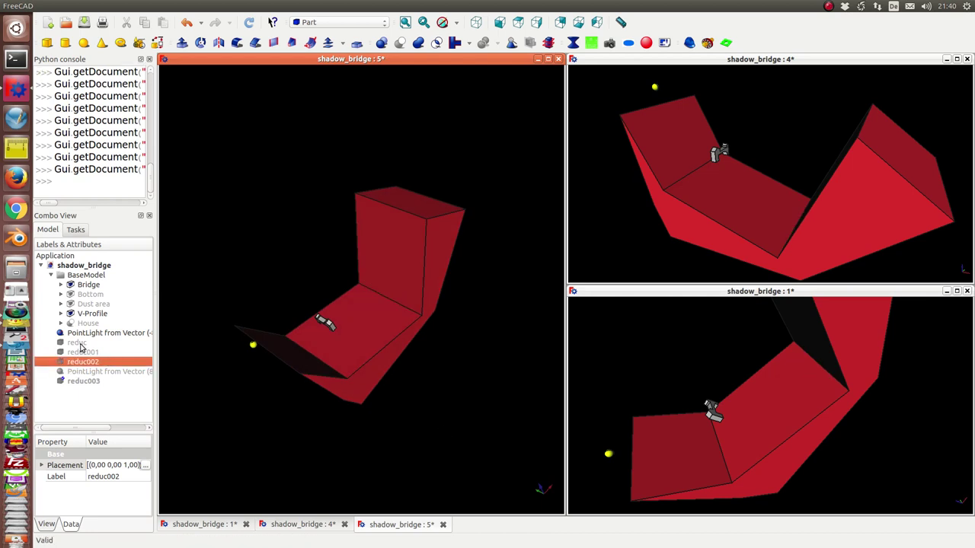
pyautogui.click(80, 345)
pyautogui.press('space')
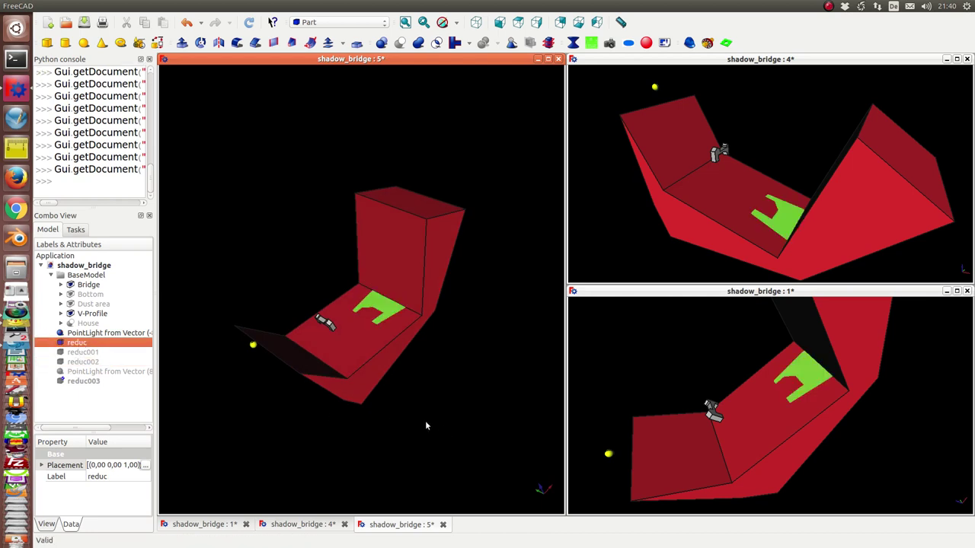
pyautogui.moveTo(425, 426); pyautogui.dragTo(349, 393, button='middle')
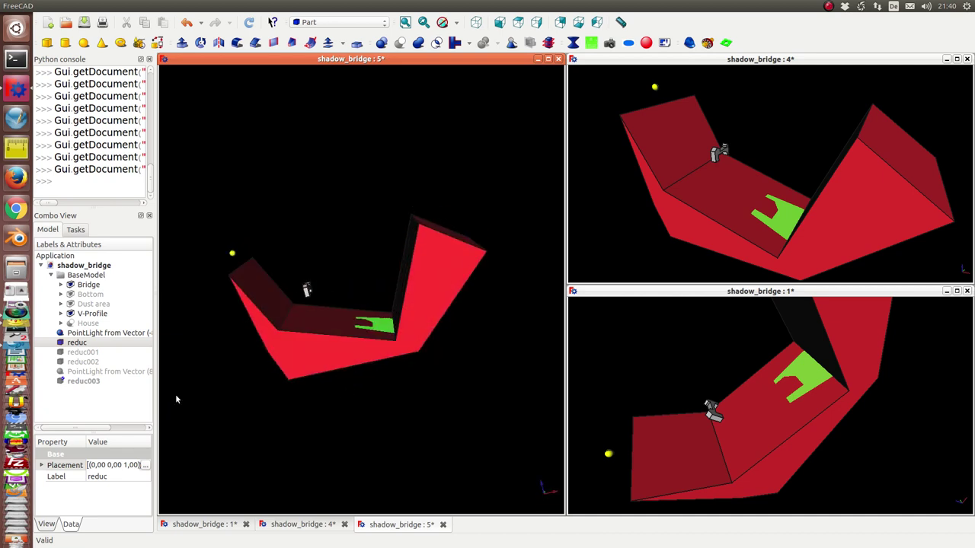
# Step: Show the shadow objects reduc001 and reduc002 together with reduc
pyautogui.click(86, 354)
pyautogui.moveTo(328, 425); pyautogui.dragTo(358, 457, button='middle')
pyautogui.click(84, 362)
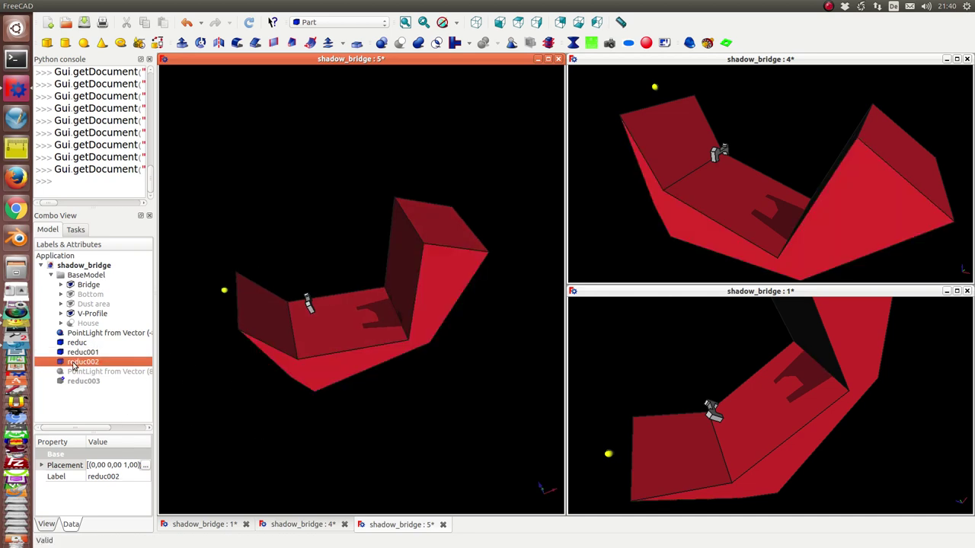
pyautogui.moveTo(233, 394); pyautogui.dragTo(490, 468, button='middle')
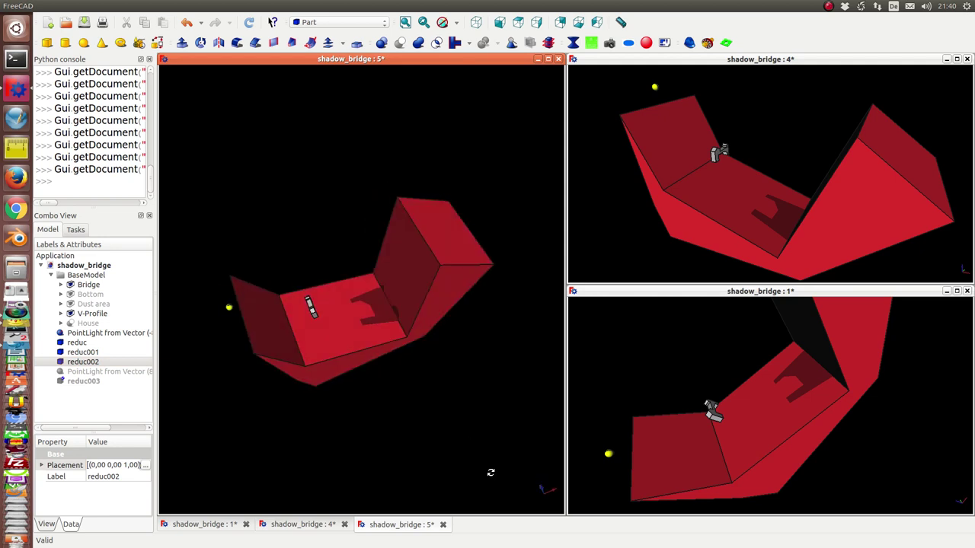
# Step: Hide the shadow objects reduc and reduc001 to isolate reduc002
pyautogui.click(80, 343)
pyautogui.click(84, 352)
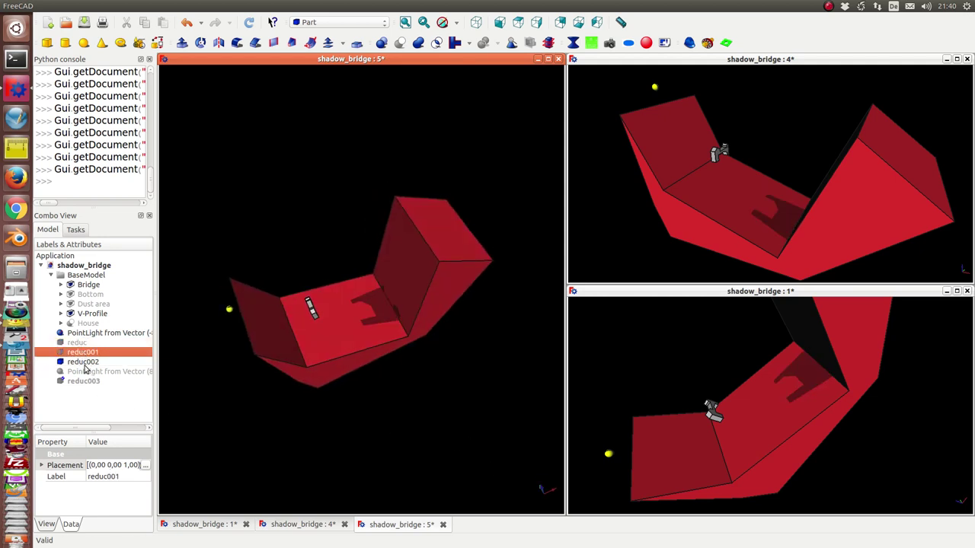
pyautogui.click(83, 363)
pyautogui.moveTo(424, 463); pyautogui.dragTo(461, 465, button='middle')
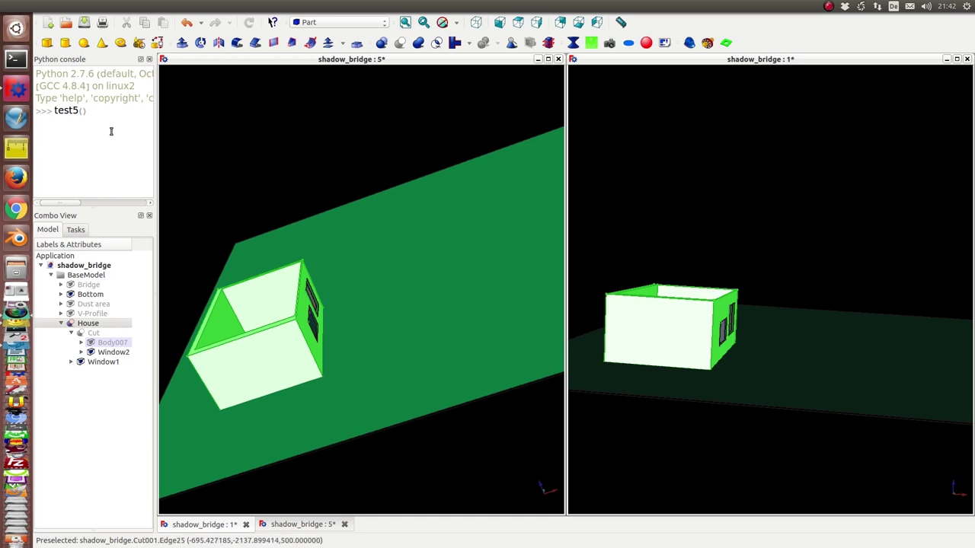
# Step: Run test5() in the Python console to generate parallel light beams through the house's two windows
pyautogui.press('Return')
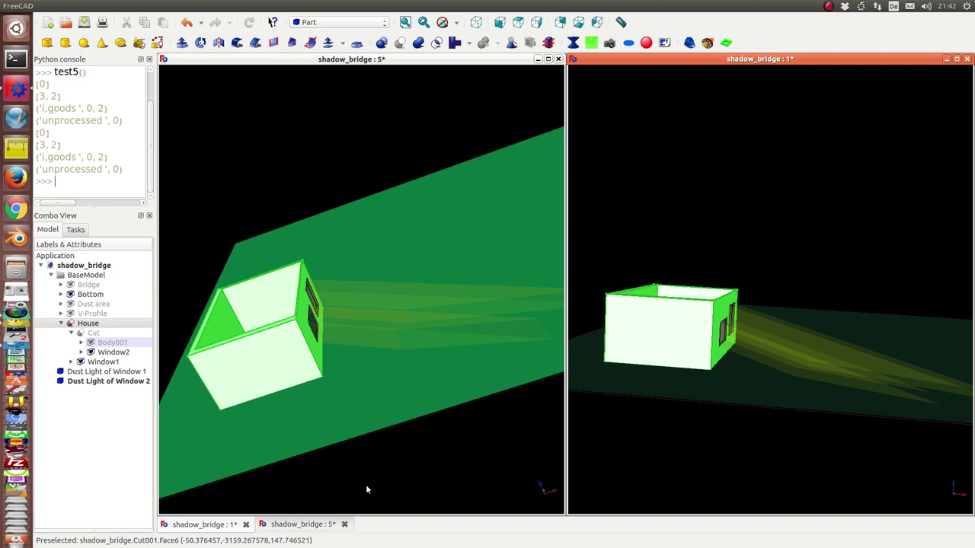
pyautogui.moveTo(366, 488); pyautogui.dragTo(359, 450, button='middle')
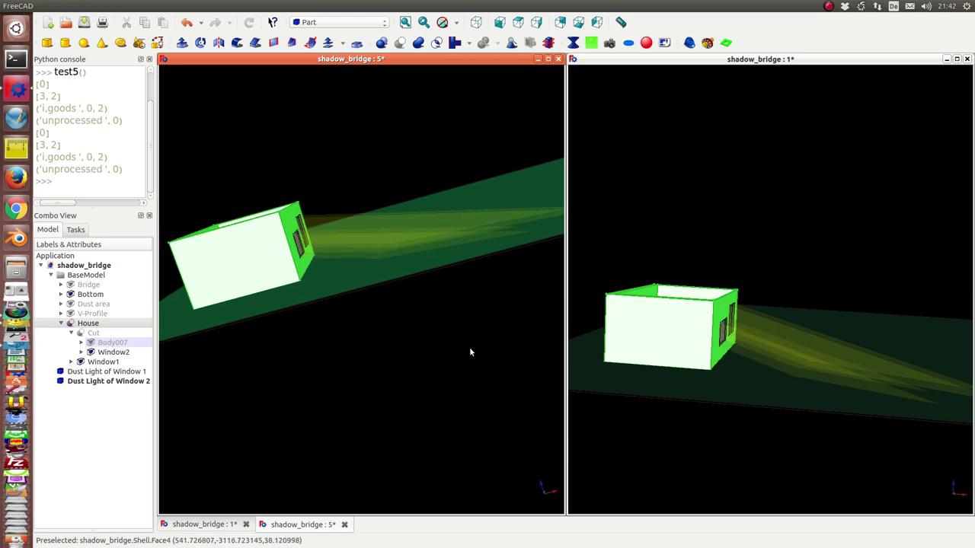
pyautogui.moveTo(470, 352)
pyautogui.mouseDown(button='middle')
pyautogui.moveTo(472, 366)
pyautogui.moveTo(389, 385)
pyautogui.moveTo(449, 380)
pyautogui.moveTo(467, 368)
pyautogui.mouseUp(button='middle')
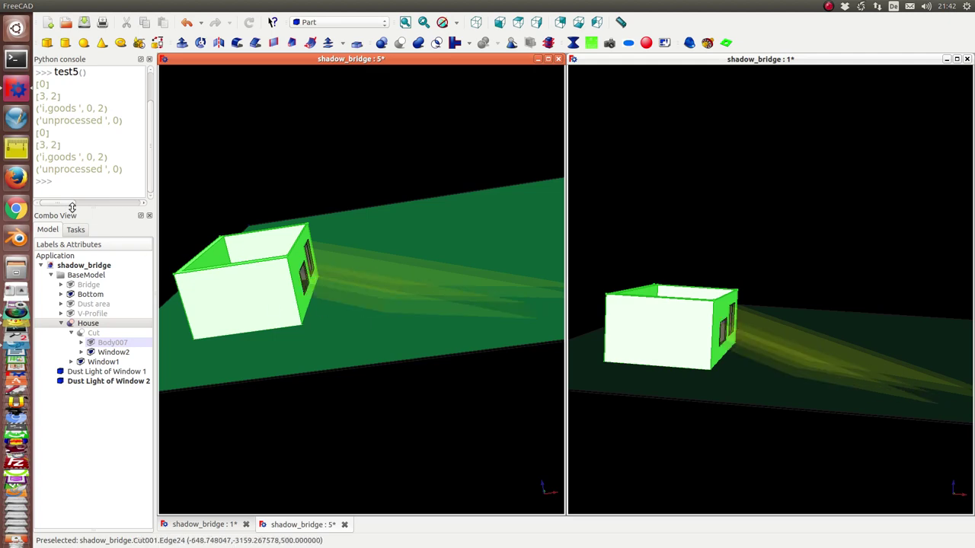
pyautogui.moveTo(340, 167); pyautogui.dragTo(333, 276, button='middle')
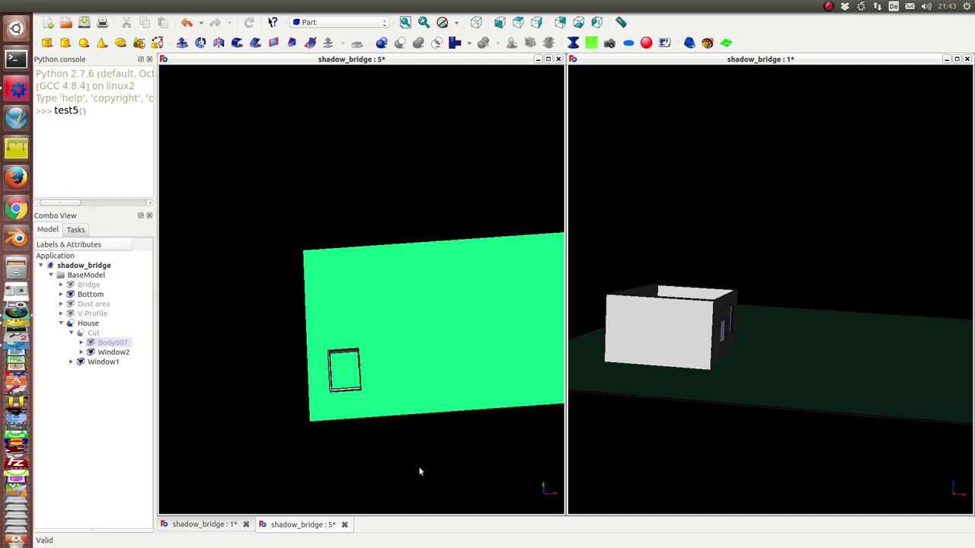
# Step: Run test5() on the fresh house scene to create the dust light of Window 1 and Window 2
pyautogui.moveTo(423, 468); pyautogui.dragTo(396, 413, button='middle')
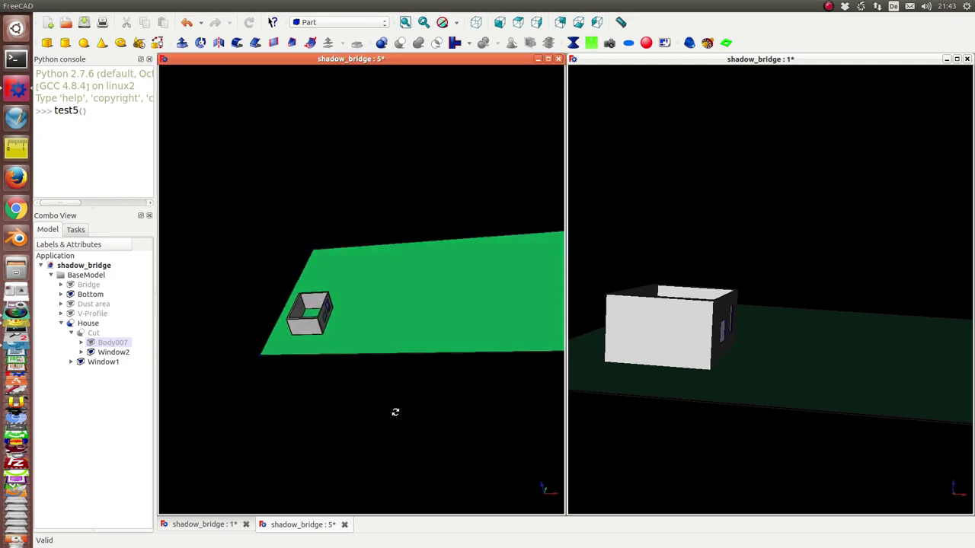
pyautogui.scroll(4, 395, 412)
pyautogui.moveTo(307, 441); pyautogui.dragTo(382, 367, button='middle')
pyautogui.moveTo(329, 344); pyautogui.dragTo(289, 355, button='middle')
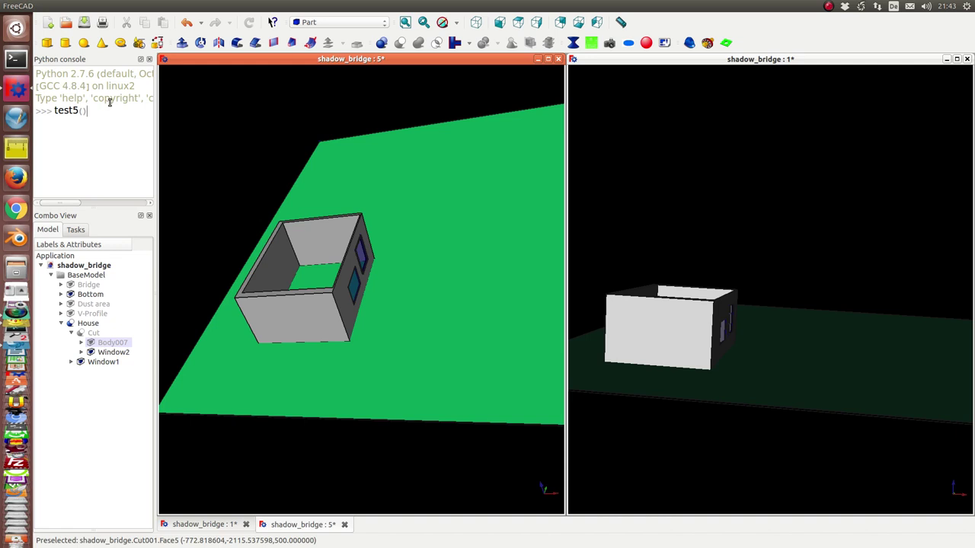
pyautogui.press('Return')
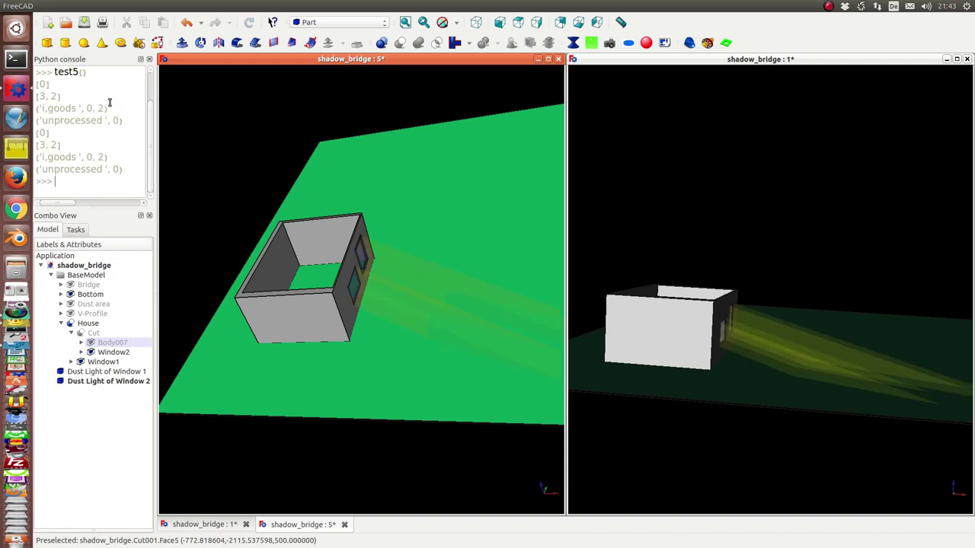
# Step: Delete the dust lights of Window 1 and Window 2, and run test6() to cast a point light through the windows
pyautogui.click(92, 372)
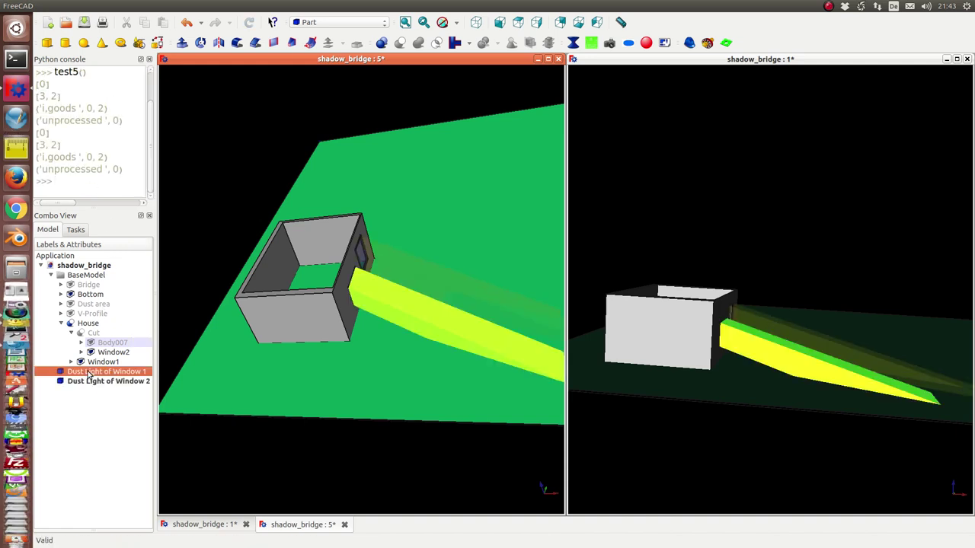
pyautogui.keyDown('ctrl'); pyautogui.click(107, 381); pyautogui.keyUp('ctrl')
pyautogui.press('Delete')
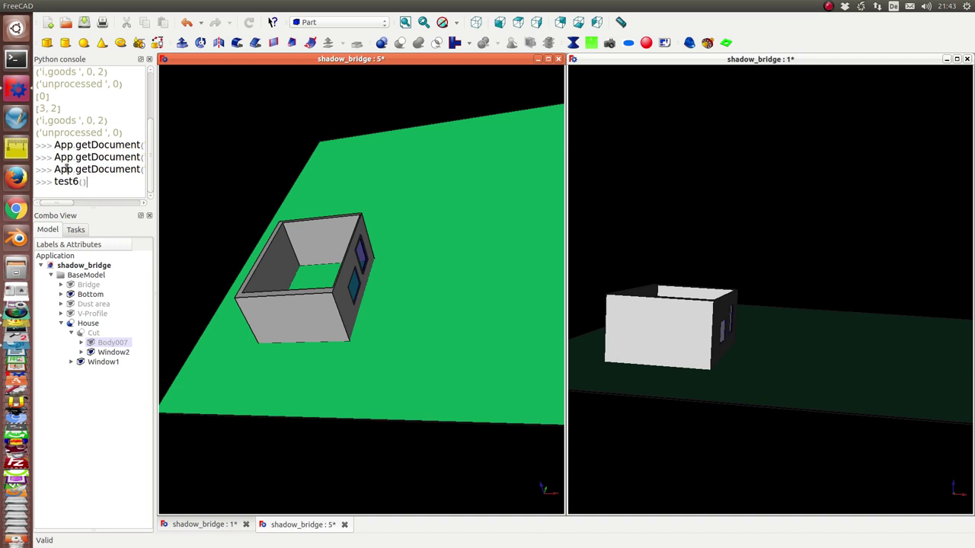
pyautogui.press('Return')
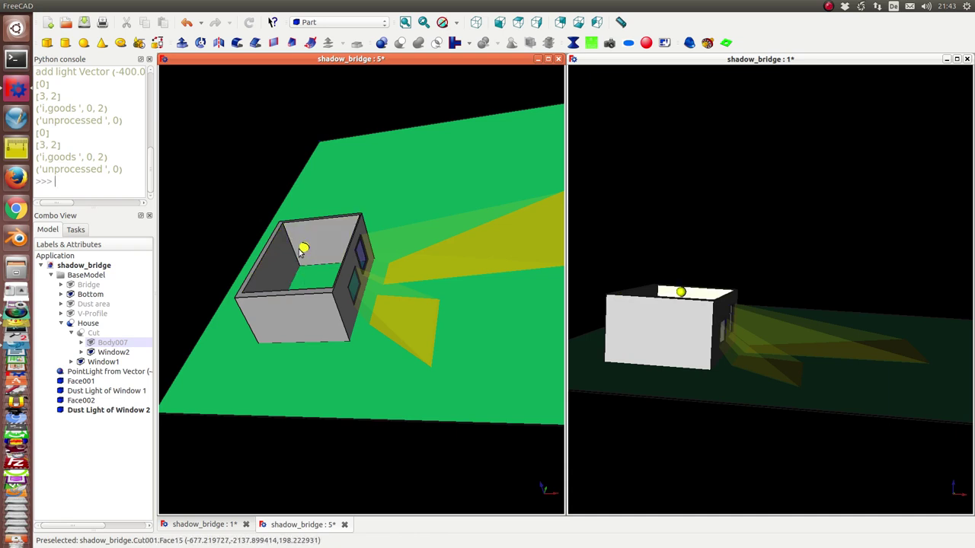
pyautogui.moveTo(663, 381); pyautogui.dragTo(708, 343, button='middle')
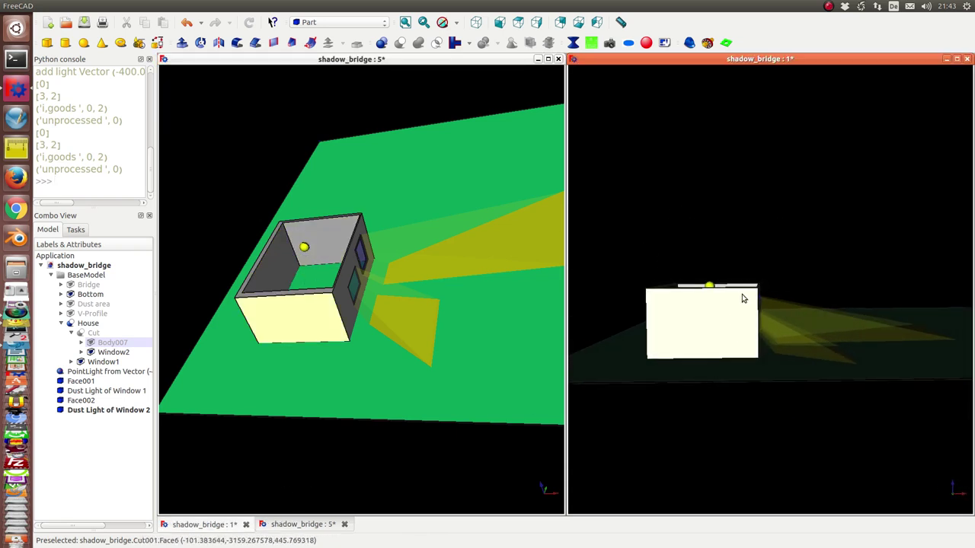
# Step: Hide the House to expose the point light and its beams through both windows
pyautogui.click(698, 334)
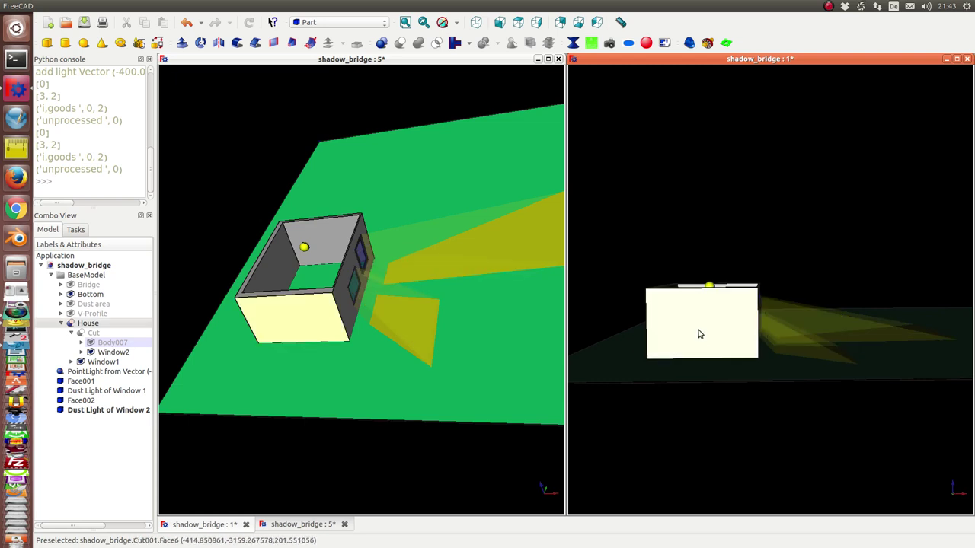
pyautogui.press('space')
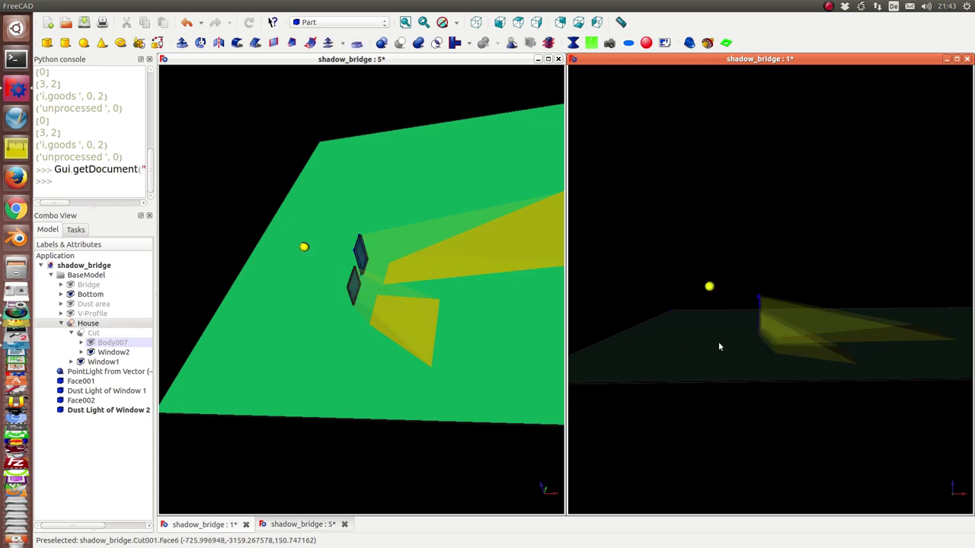
pyautogui.moveTo(719, 346); pyautogui.dragTo(646, 337, button='middle')
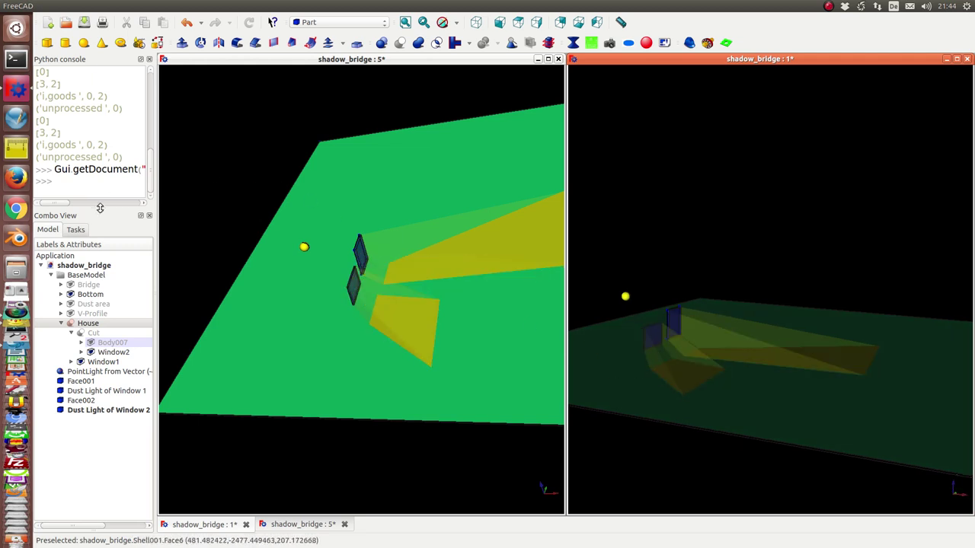
# Step: Set the draw style to Flat lines and show the House again
pyautogui.click(457, 23)
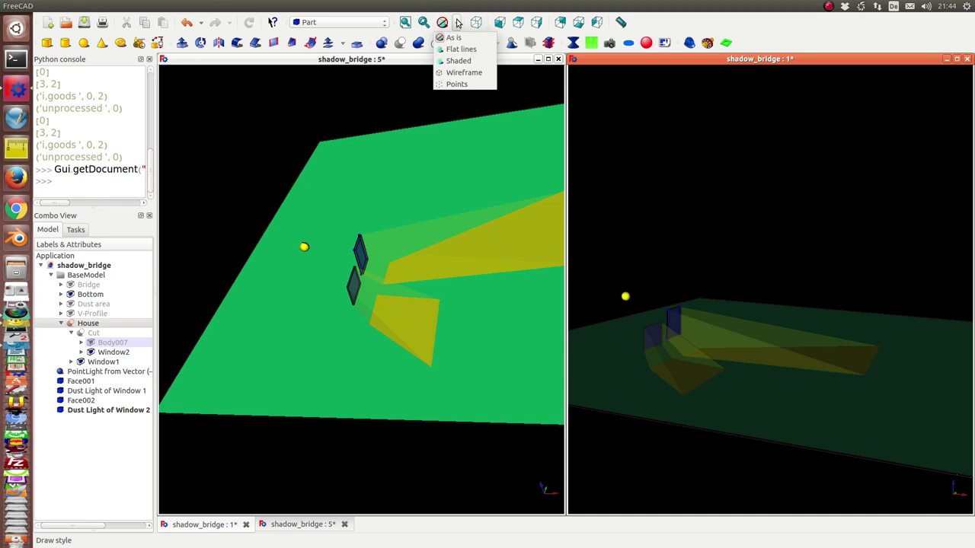
pyautogui.click(463, 48)
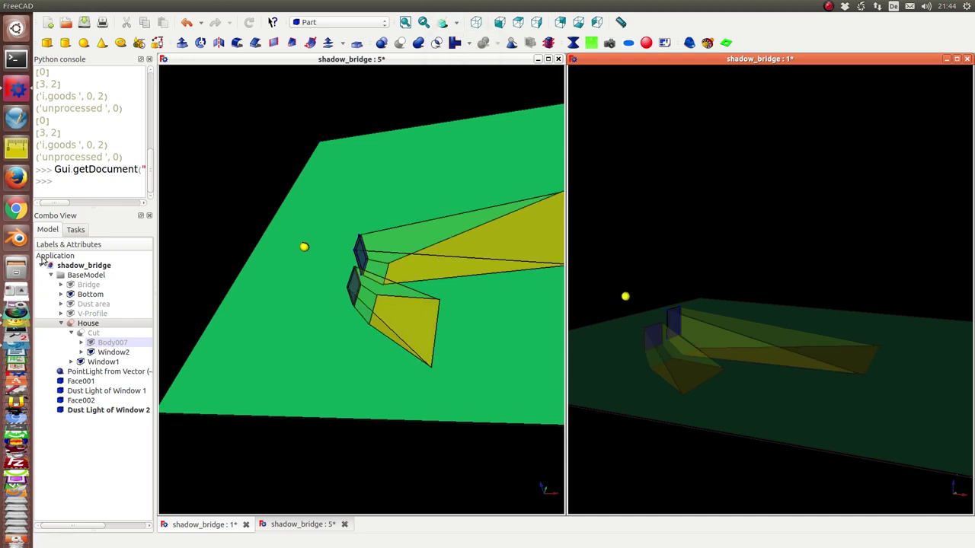
pyautogui.click(88, 324)
pyautogui.press('space')
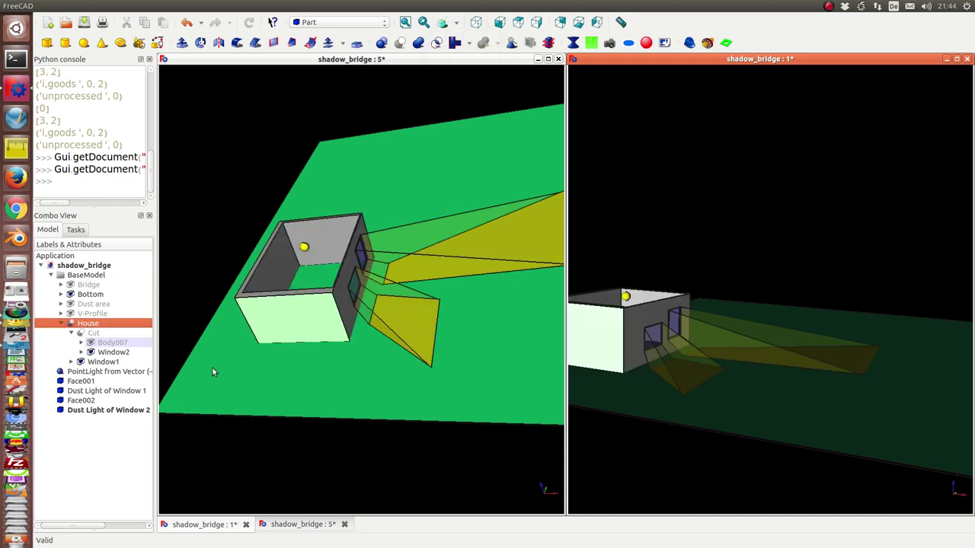
pyautogui.moveTo(300, 414); pyautogui.dragTo(325, 379, button='middle')
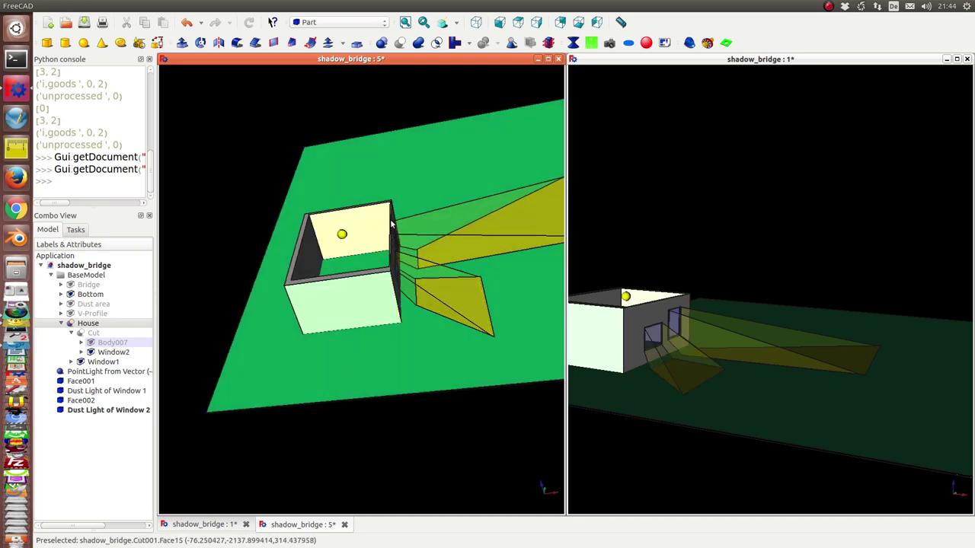
# Step: Hide Dust Light of Window 1 and Dust Light of Window 2, keeping the lit faces on the ground
pyautogui.click(95, 391)
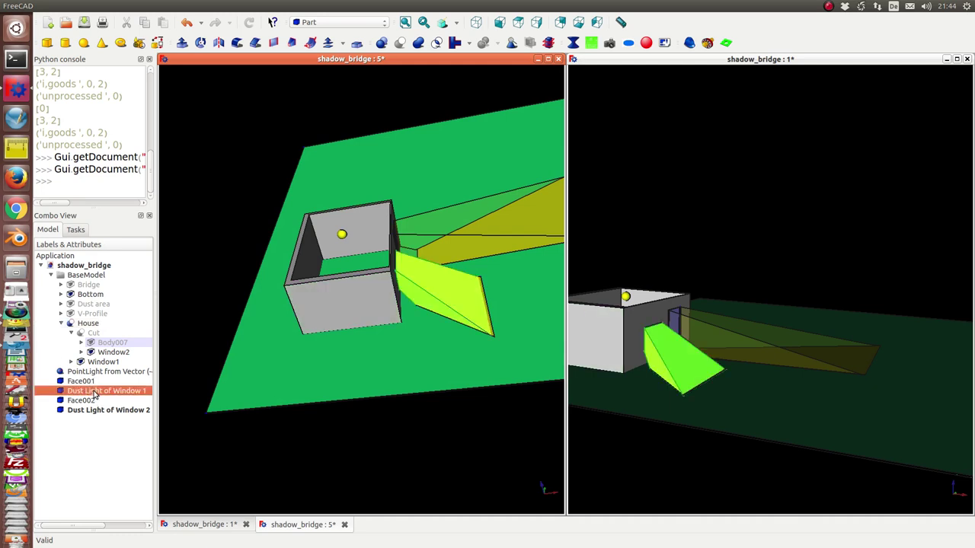
pyautogui.press('space')
pyautogui.click(97, 411)
pyautogui.press('space')
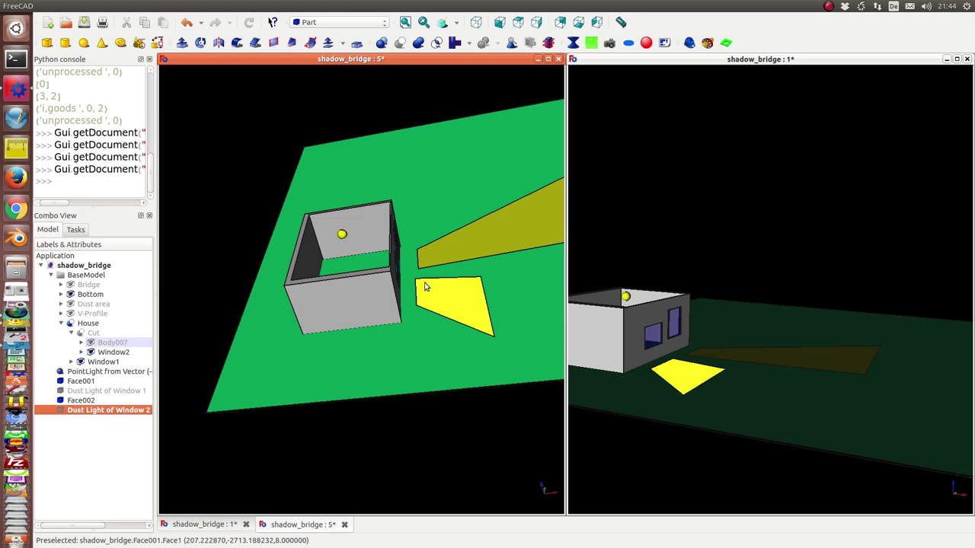
# Step: Set the draw style to As is for the house, ground and lit faces
pyautogui.click(457, 23)
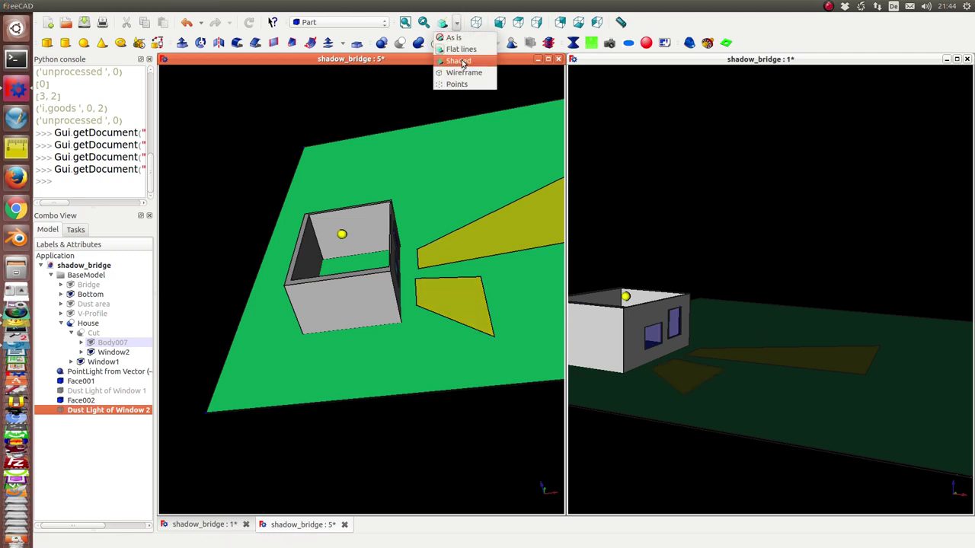
pyautogui.click(454, 37)
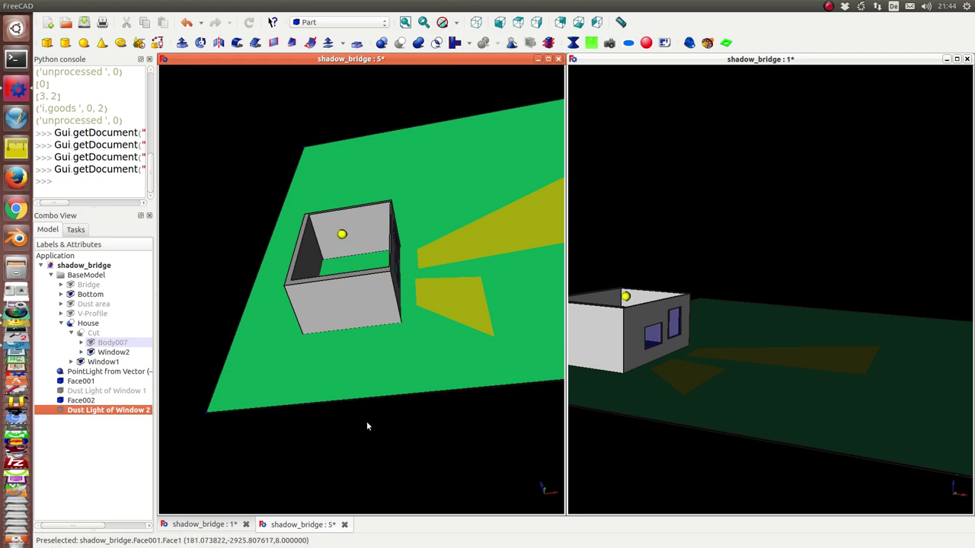
pyautogui.moveTo(367, 427); pyautogui.dragTo(352, 405)
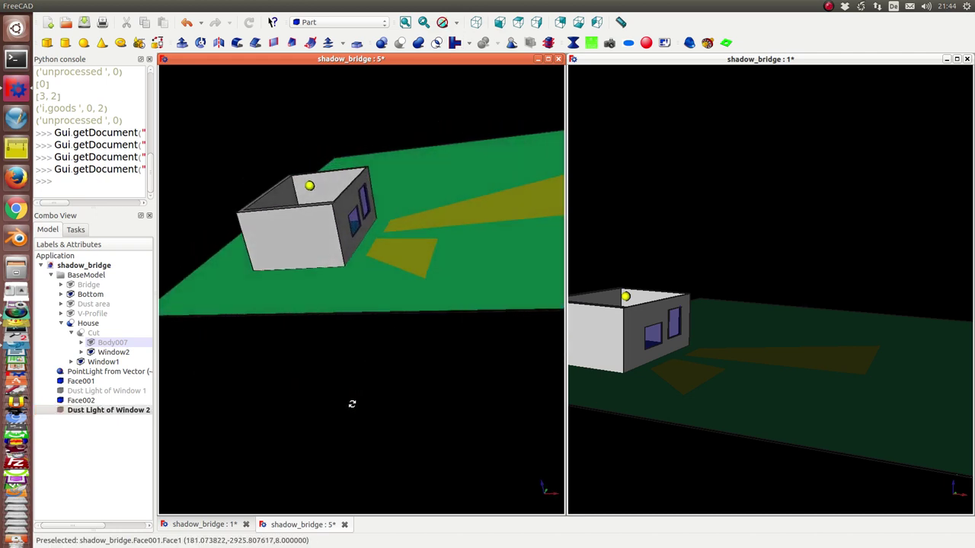
# Step: Show Dust Light of Window 2 and Dust Light of Window 1 again, and view the beams from several sides and from above
pyautogui.click(118, 412)
pyautogui.press('space')
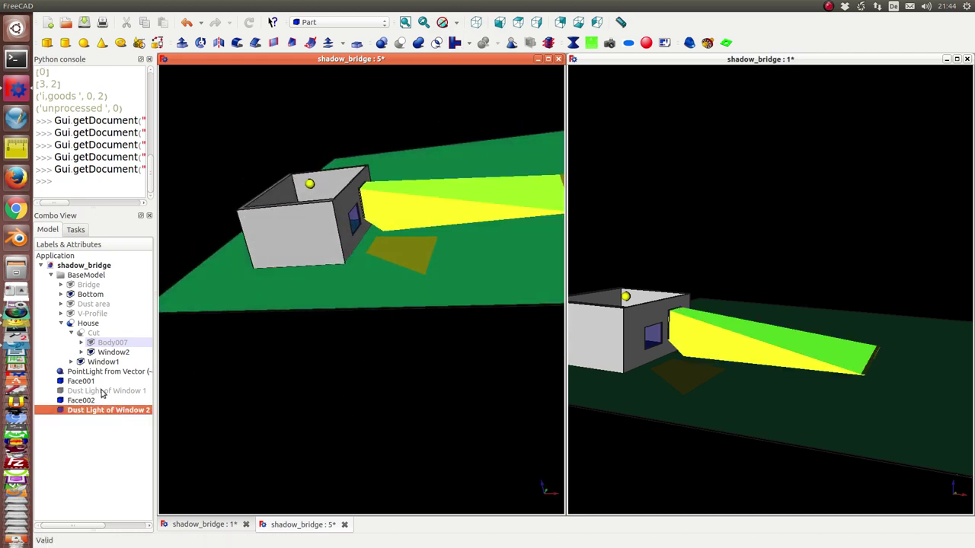
pyautogui.click(98, 392)
pyautogui.press('space')
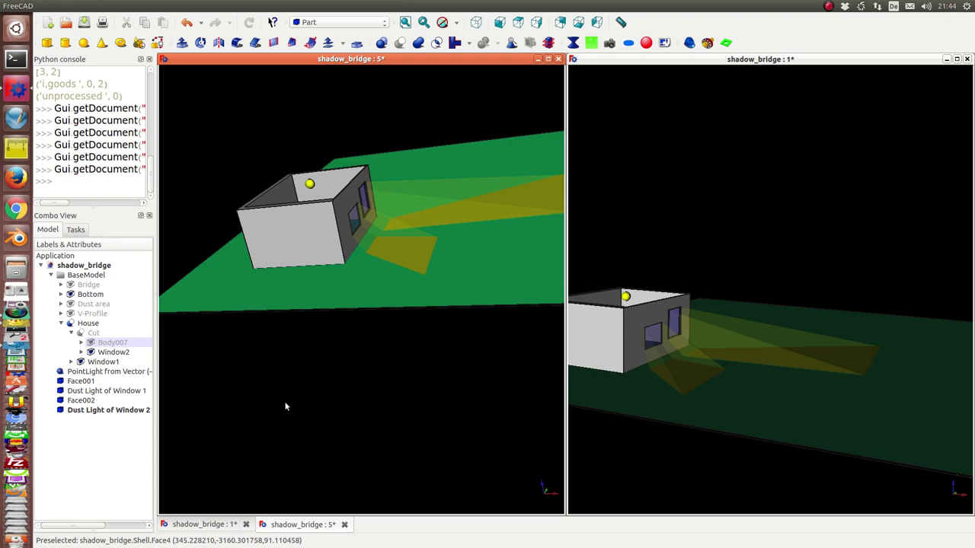
pyautogui.moveTo(339, 406); pyautogui.dragTo(309, 341, button='middle')
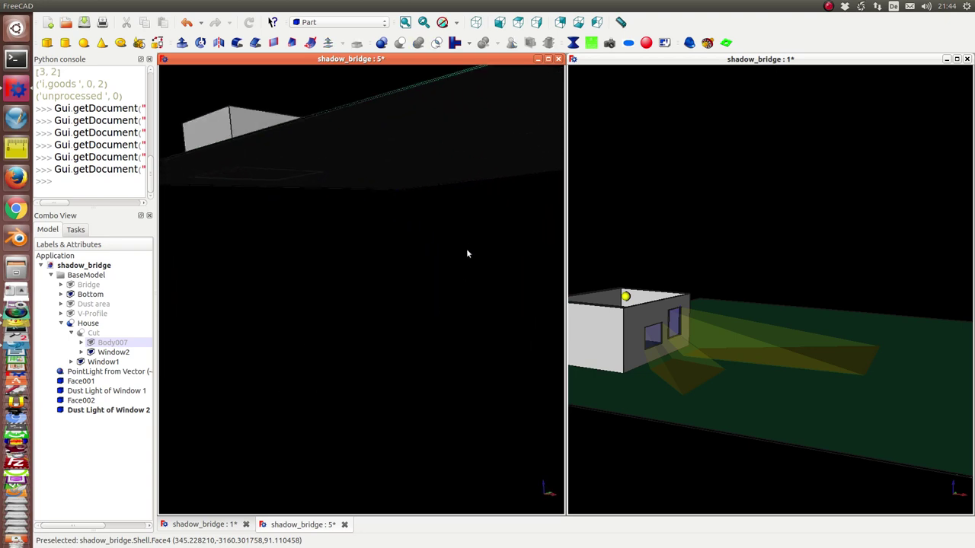
pyautogui.moveTo(468, 254); pyautogui.dragTo(479, 287, button='middle')
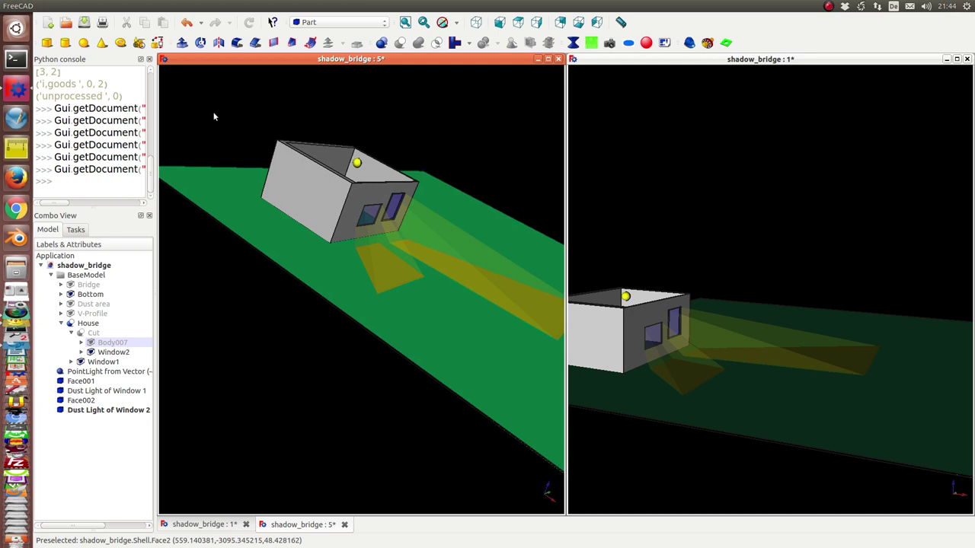
pyautogui.press('2')
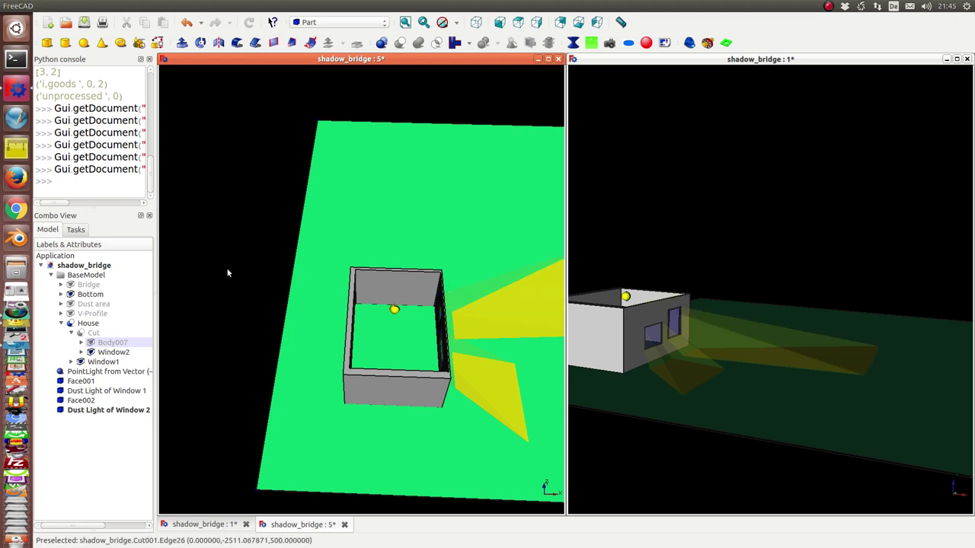
pyautogui.moveTo(386, 450); pyautogui.dragTo(361, 396, button='middle')
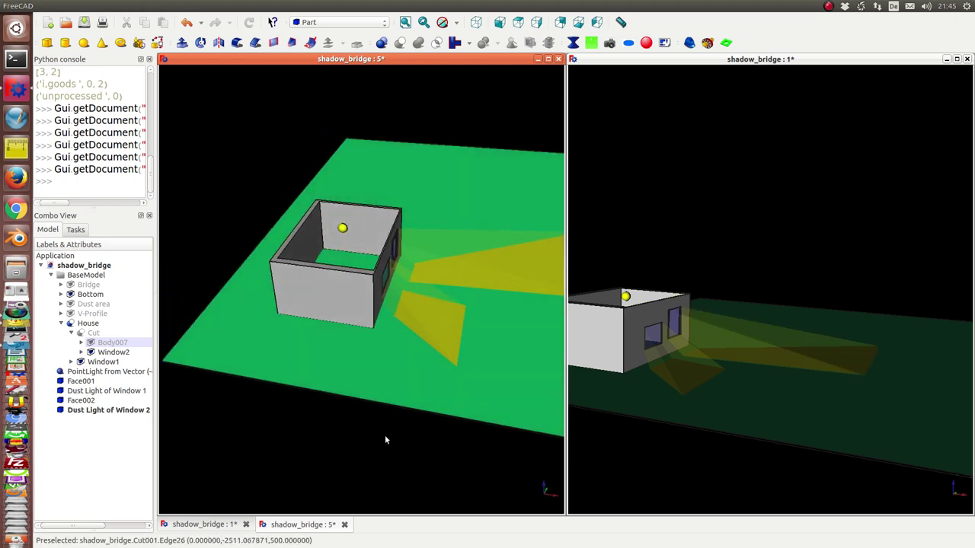